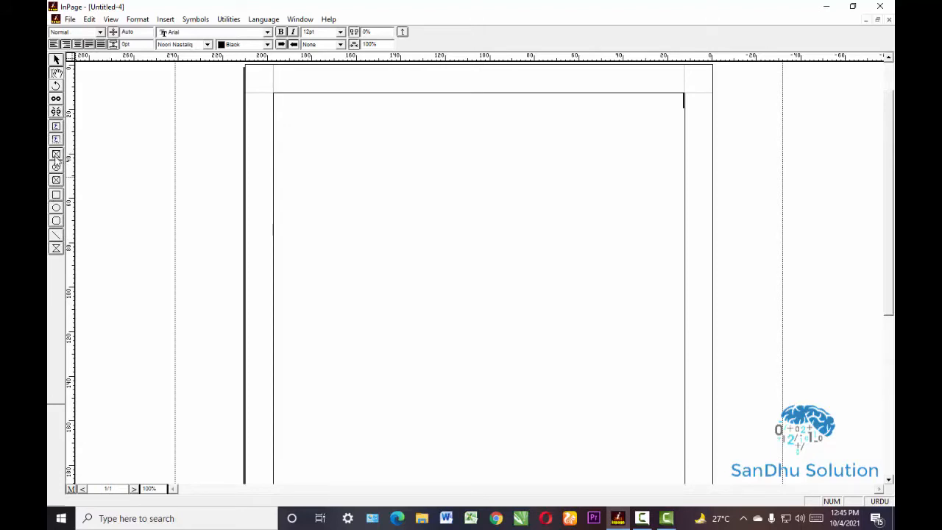
# Step: Draw a square picture frame about 66 mm wide in the upper part of the page
pyautogui.click(56, 155)
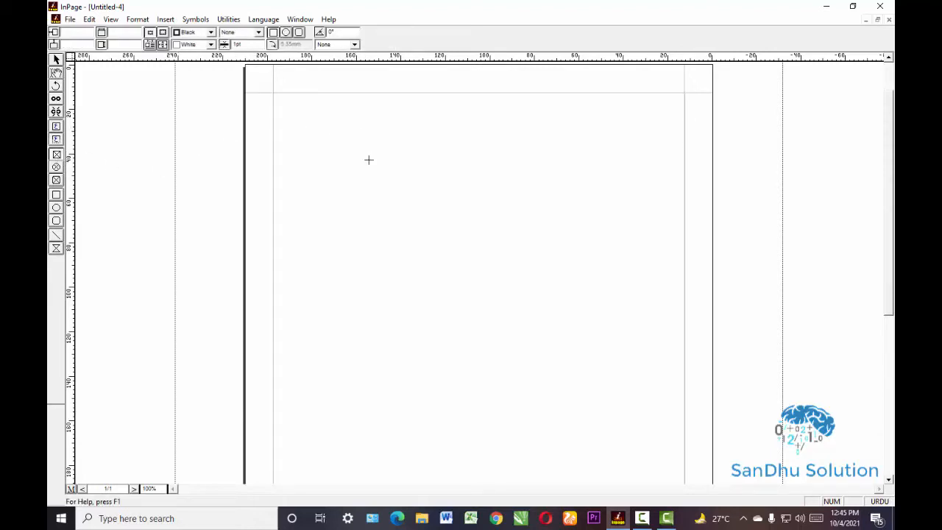
pyautogui.moveTo(355, 130); pyautogui.dragTo(507, 279)
pyautogui.press('shift')
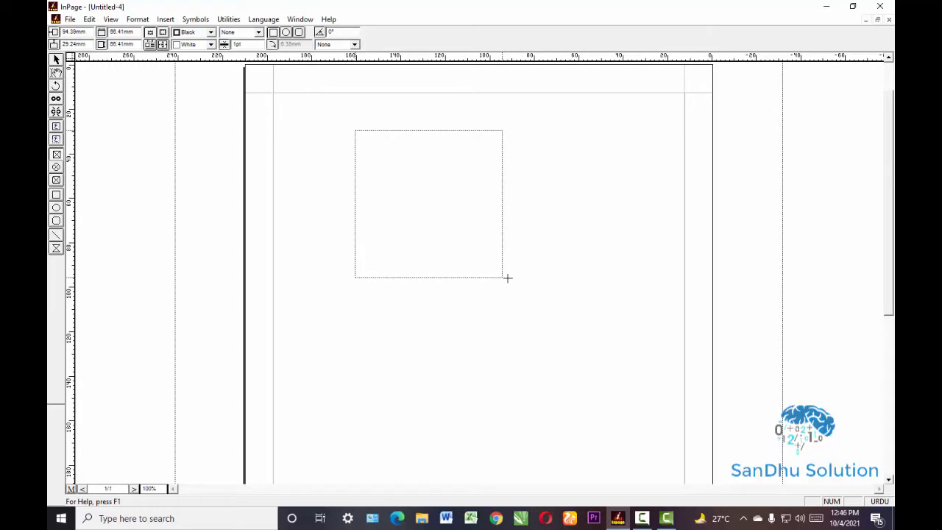
pyautogui.moveTo(507, 278); pyautogui.dragTo(507, 278)
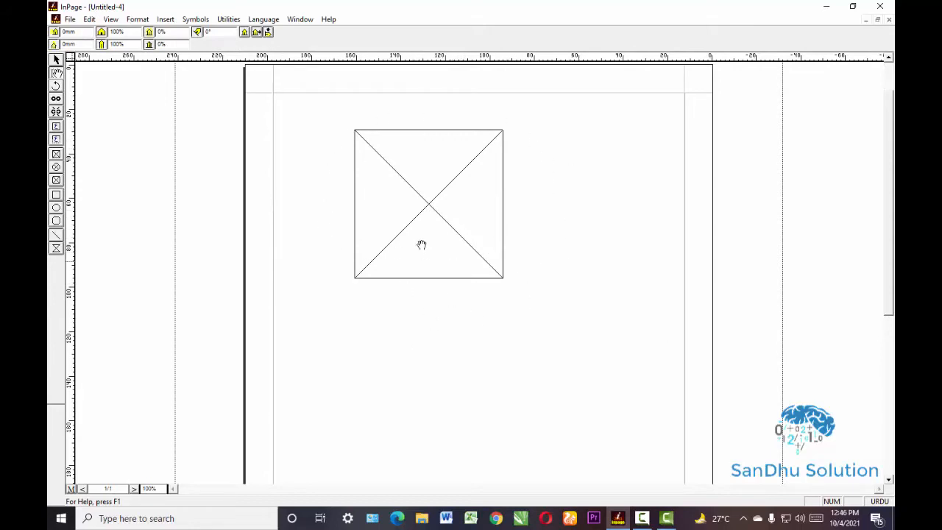
# Step: Start importing a picture into the square frame and browse to the Pictures folder
pyautogui.doubleClick(426, 185)
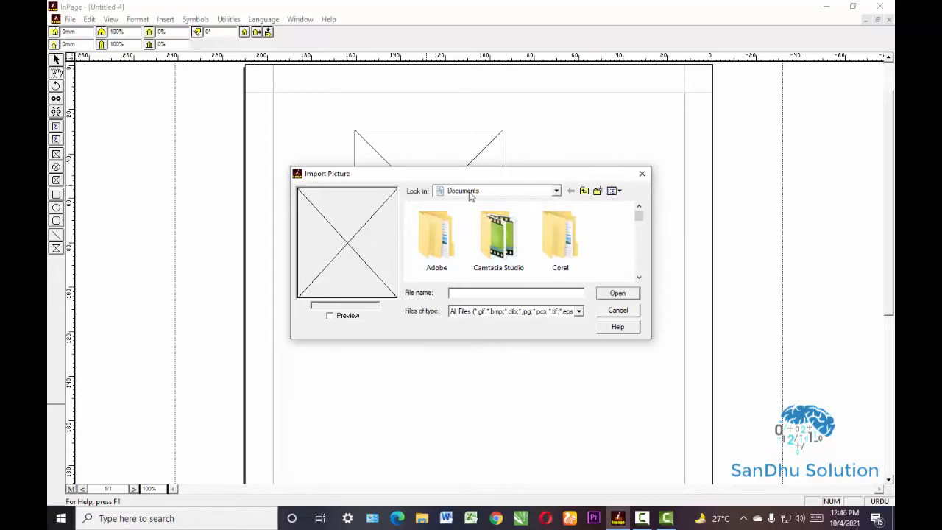
pyautogui.click(556, 191)
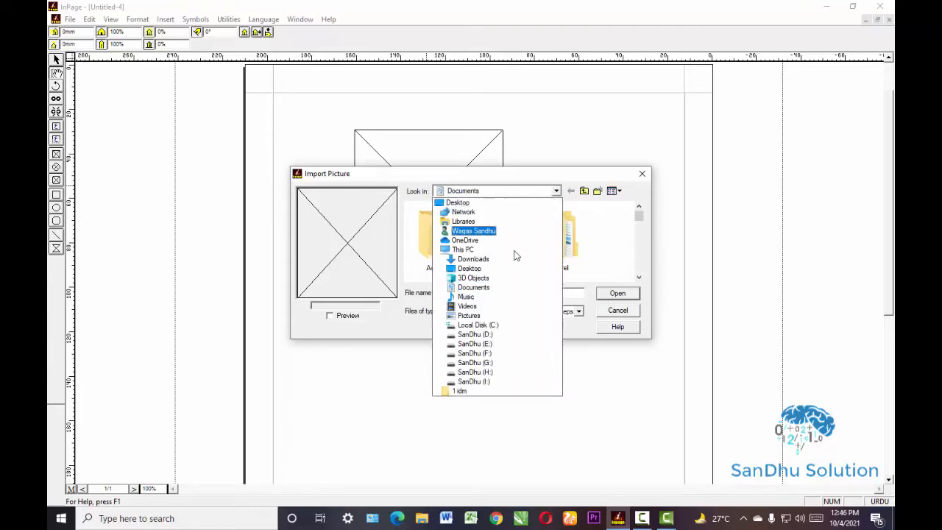
pyautogui.click(493, 317)
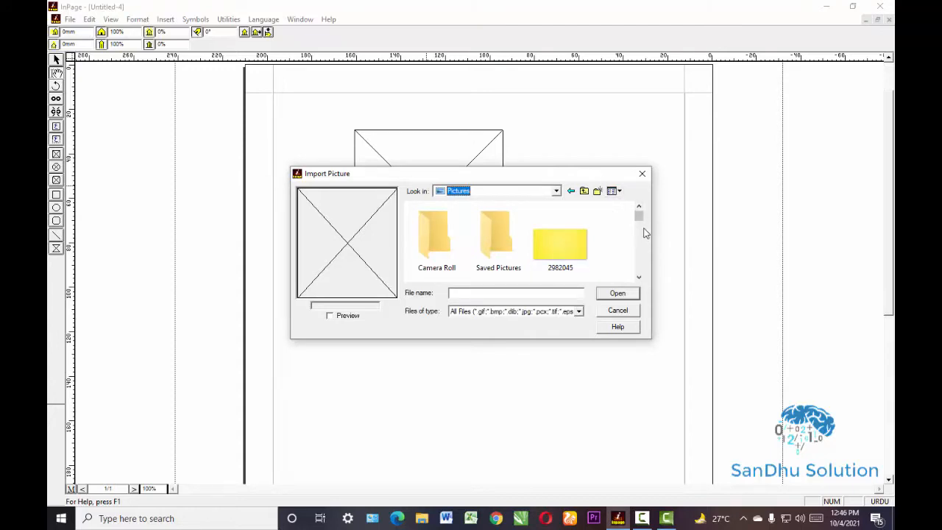
pyautogui.scroll(-2, 639, 242)
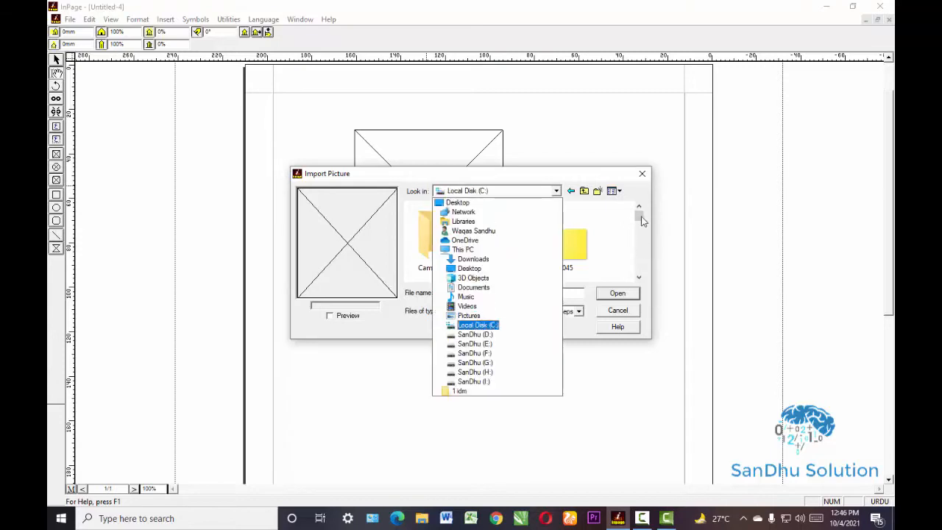
pyautogui.click(645, 209)
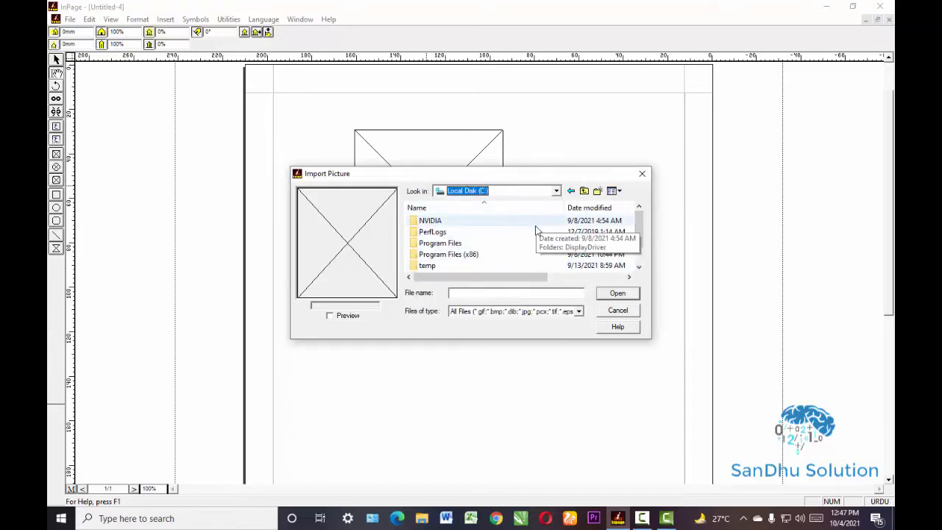
pyautogui.click(557, 191)
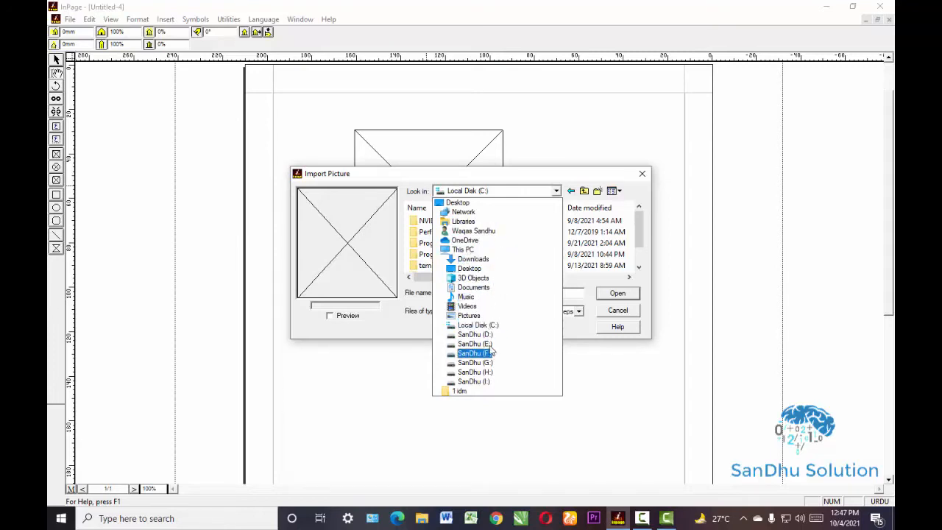
pyautogui.click(482, 317)
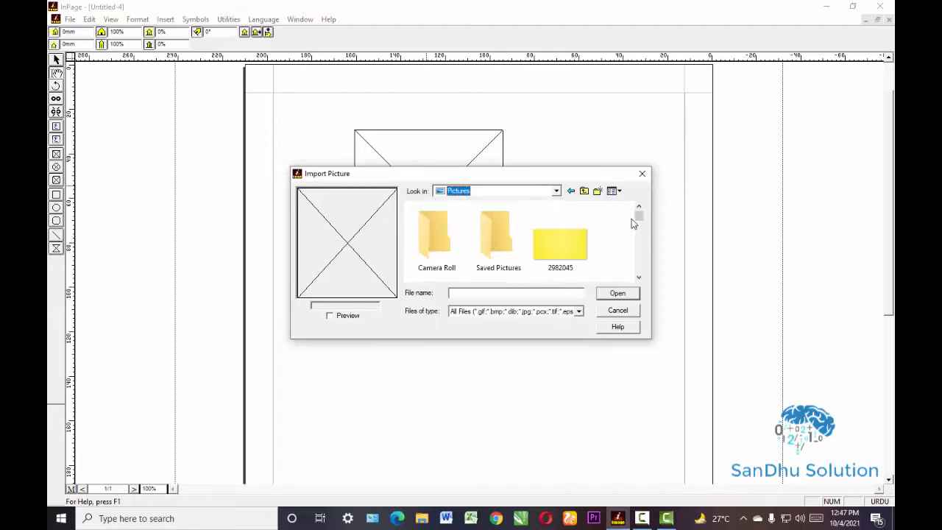
# Step: Import the file sandhu solution.png into the picture frame
pyautogui.moveTo(632, 219)
pyautogui.mouseDown()
pyautogui.moveTo(644, 268)
pyautogui.moveTo(645, 240)
pyautogui.moveTo(662, 237)
pyautogui.moveTo(661, 225)
pyautogui.moveTo(662, 236)
pyautogui.mouseUp()
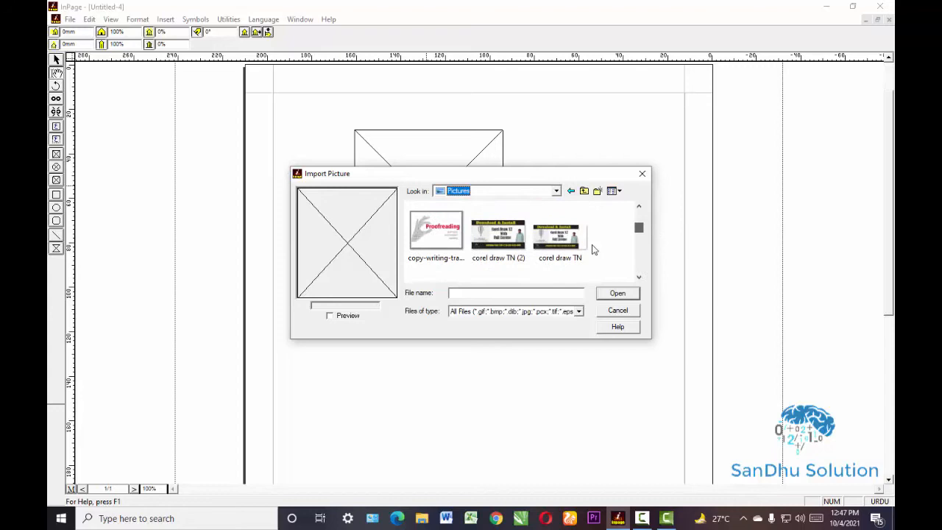
pyautogui.click(521, 293)
pyautogui.write('s')
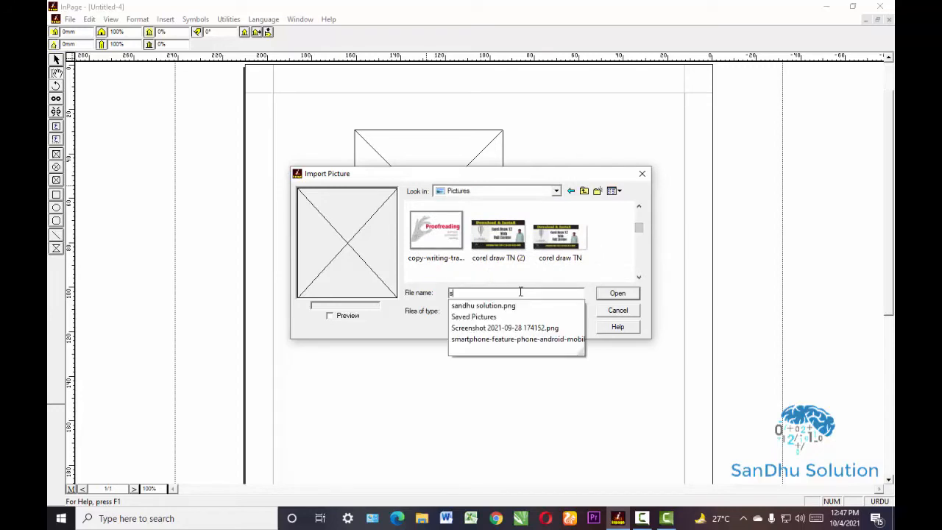
pyautogui.write('a')
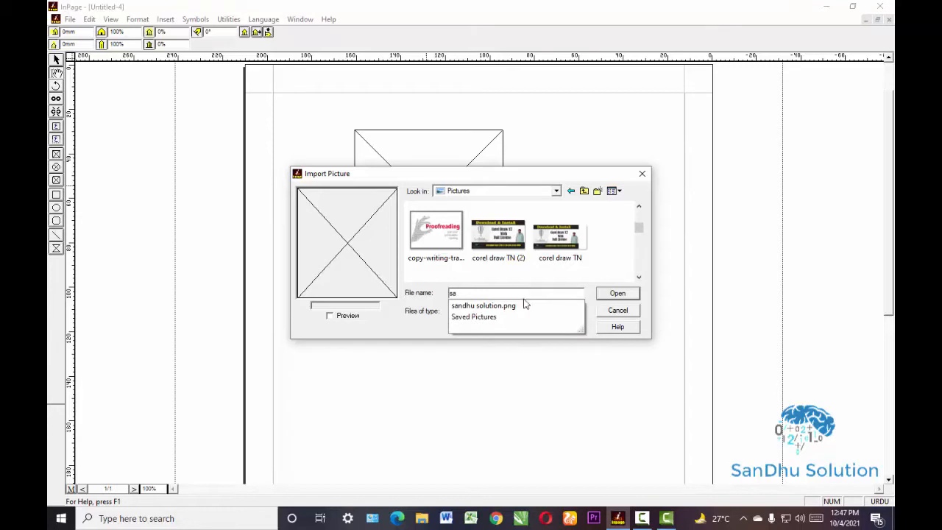
pyautogui.write('n')
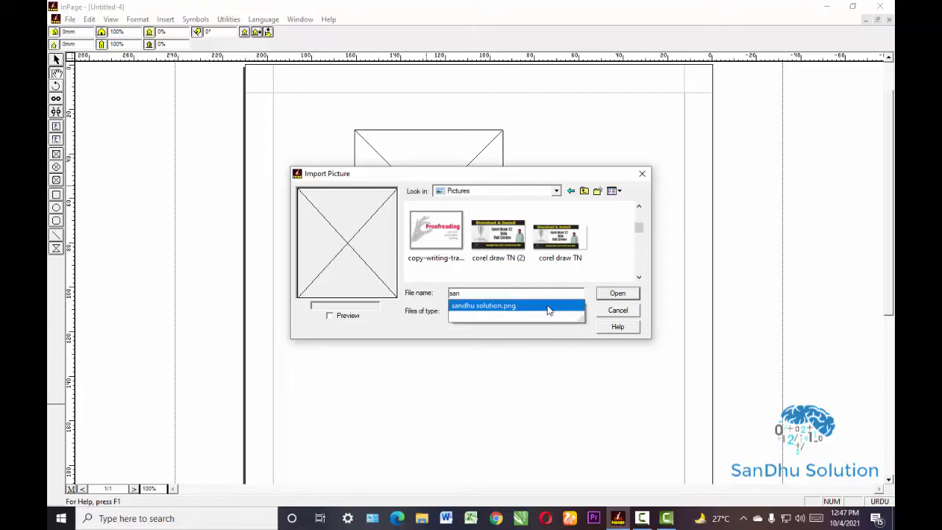
pyautogui.click(545, 307)
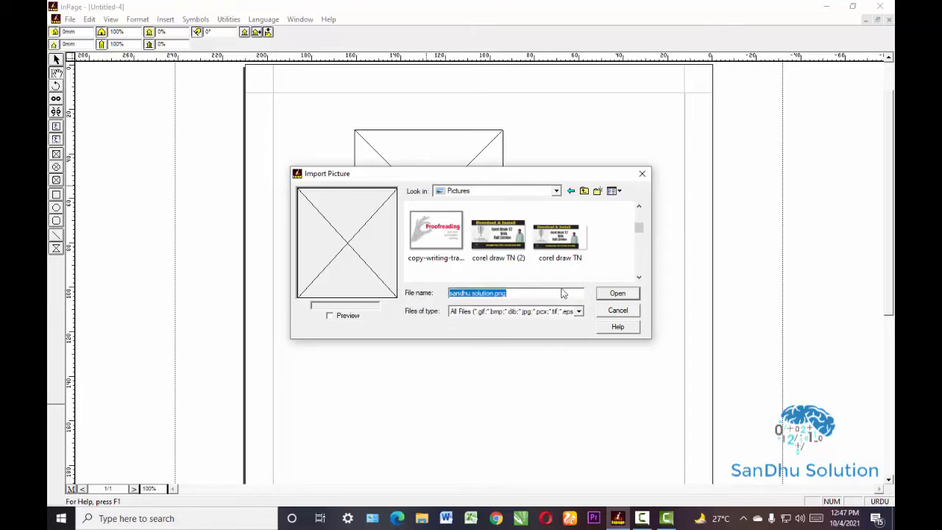
pyautogui.click(617, 293)
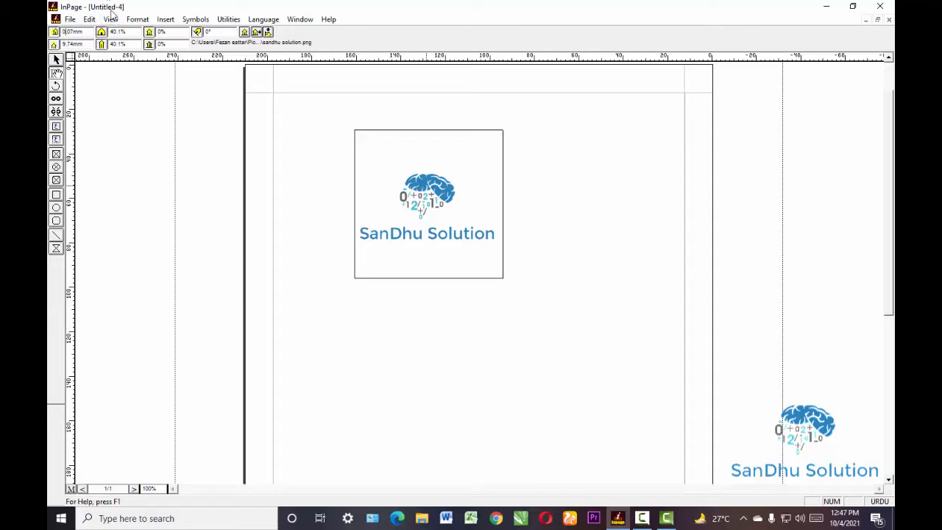
# Step: Try to shift the imported picture inside its frame by changing its horizontal position to 25.07 mm
pyautogui.press('BackSpace')
pyautogui.write('1')
pyautogui.press('Return')
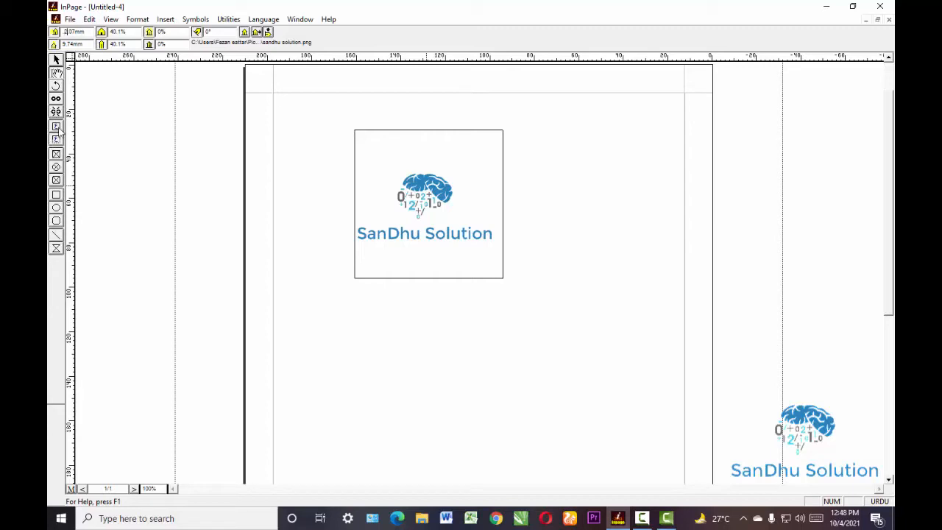
pyautogui.write('25')
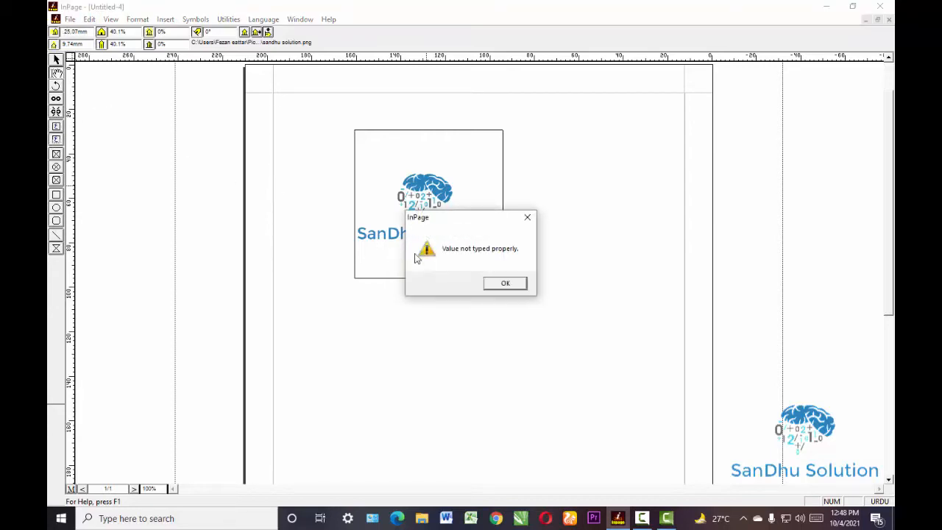
pyautogui.click(508, 283)
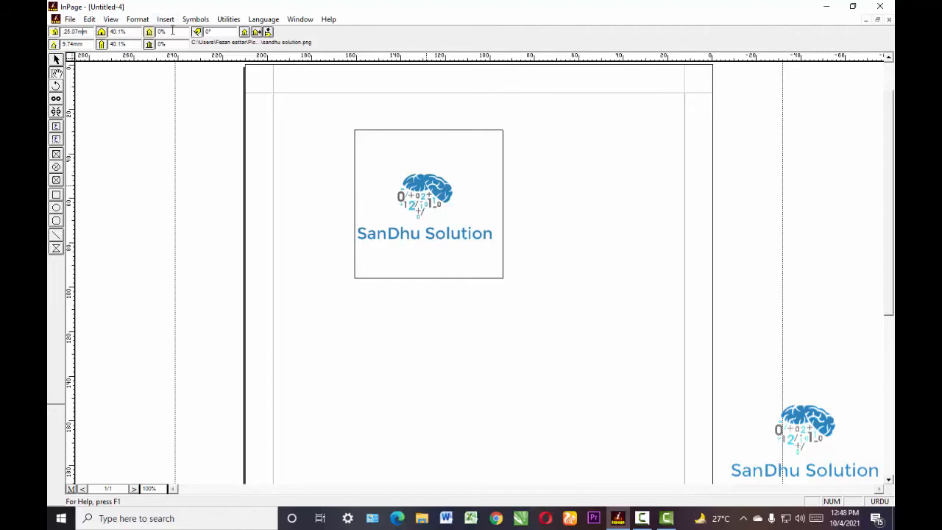
# Step: Set the picture's horizontal position inside the frame to 0.1 mm
pyautogui.press('BackSpace')
pyautogui.press('BackSpace')
pyautogui.press('BackSpace')
pyautogui.press('BackSpace')
pyautogui.press('BackSpace')
pyautogui.write('0.12')
pyautogui.press('Return')
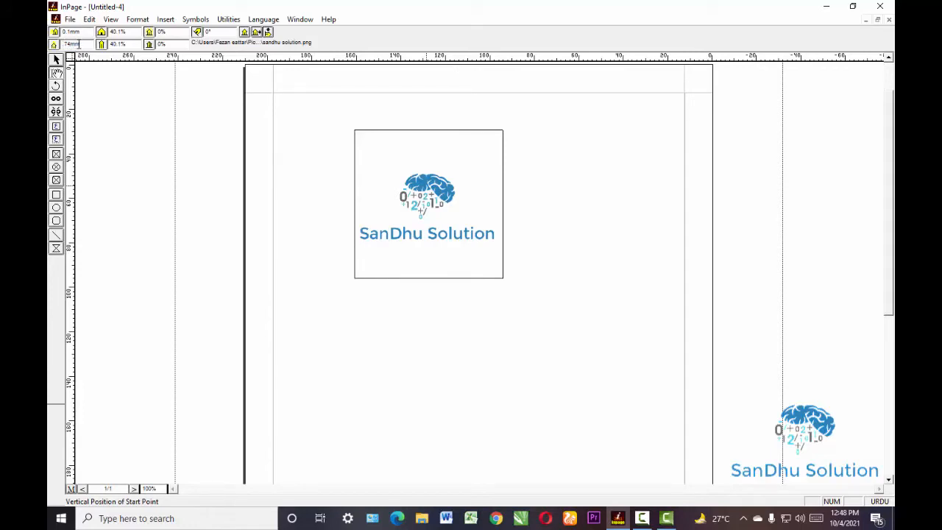
# Step: Set the picture's vertical position to 11.74 mm and pan it inside the frame to about 1.95 mm horizontally and 14.39 mm vertically
pyautogui.write('11')
pyautogui.press('Return')
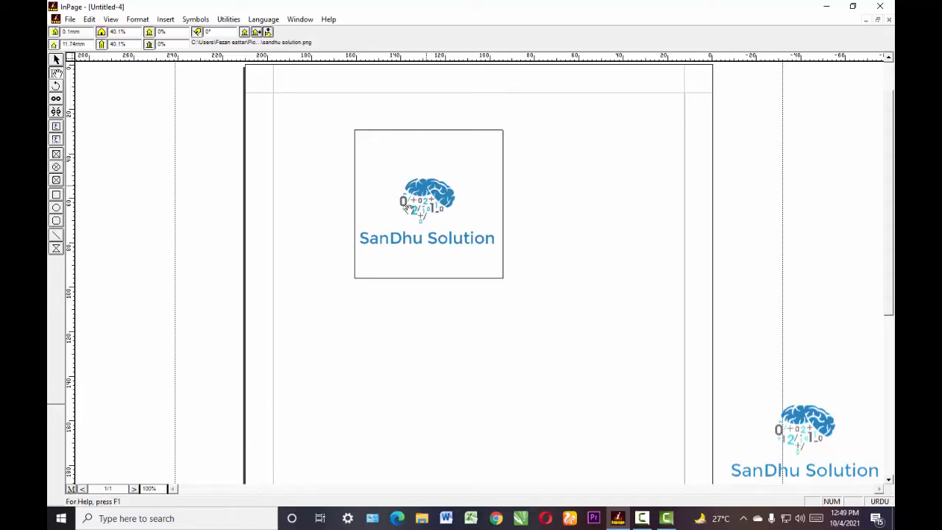
pyautogui.moveTo(407, 209)
pyautogui.mouseDown()
pyautogui.moveTo(406, 185)
pyautogui.moveTo(439, 189)
pyautogui.moveTo(404, 172)
pyautogui.moveTo(419, 189)
pyautogui.moveTo(396, 201)
pyautogui.moveTo(398, 218)
pyautogui.mouseUp()
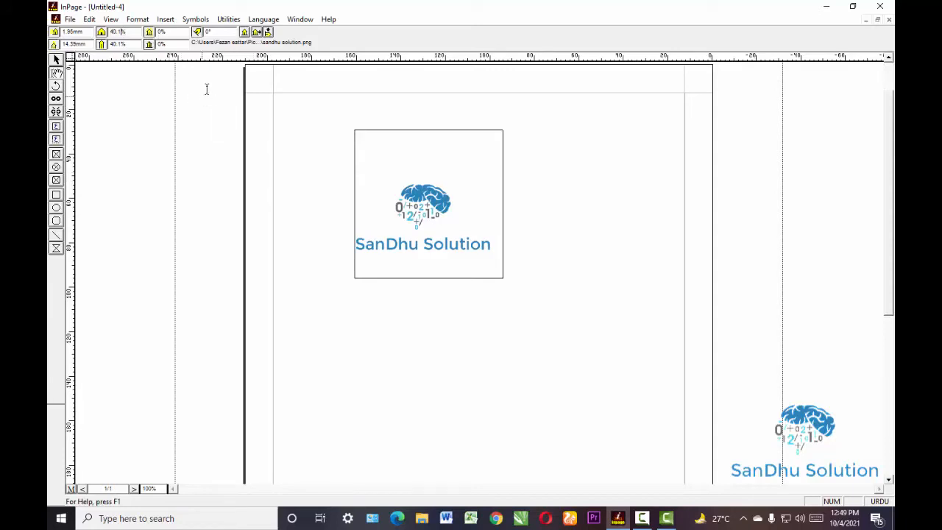
# Step: Set the picture's horizontal scaling to 60% and pan the widened logo back toward the middle of its frame
pyautogui.press('BackSpace')
pyautogui.press('BackSpace')
pyautogui.press('BackSpace')
pyautogui.press('BackSpace')
pyautogui.write('50')
pyautogui.press('Return')
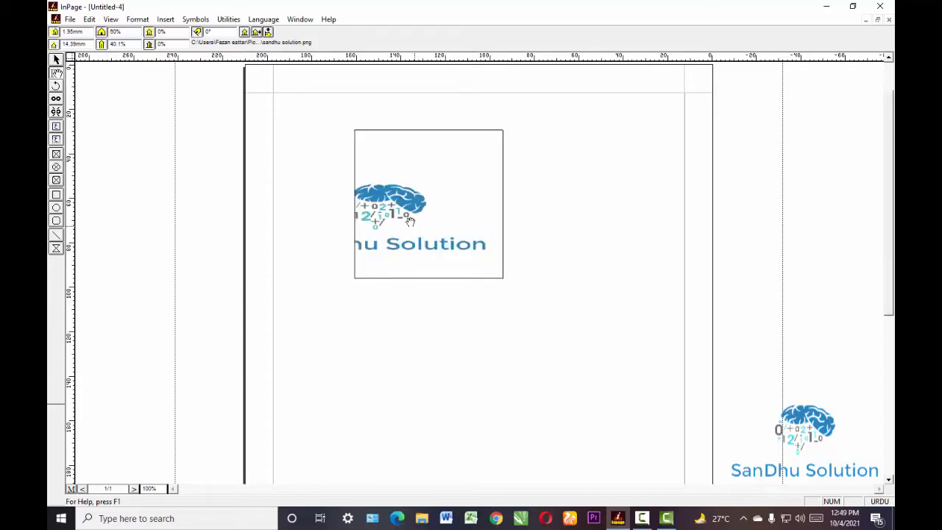
pyautogui.moveTo(410, 221); pyautogui.dragTo(455, 184)
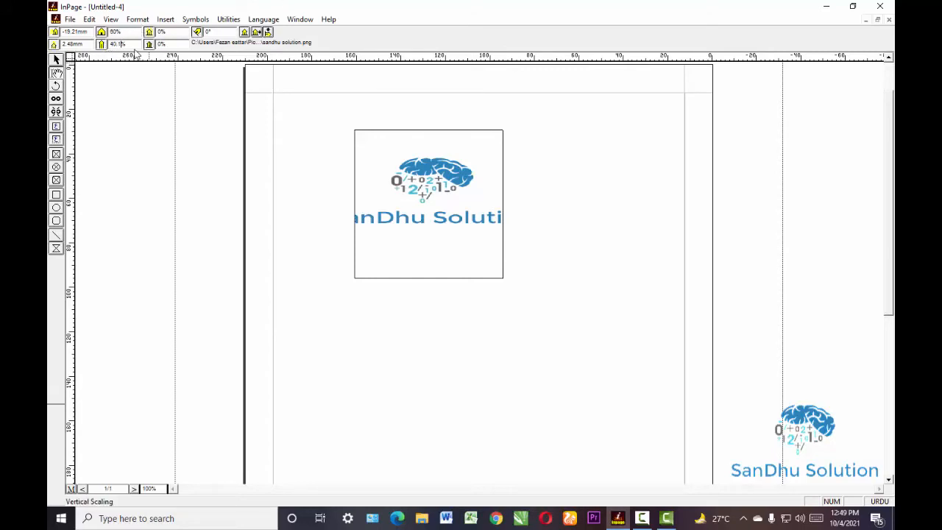
# Step: Set the picture's vertical scaling to 60% and pan it to about -12.34 mm horizontally and 13.06 mm vertically
pyautogui.press('BackSpace')
pyautogui.press('BackSpace')
pyautogui.press('BackSpace')
pyautogui.press('BackSpace')
pyautogui.write('60')
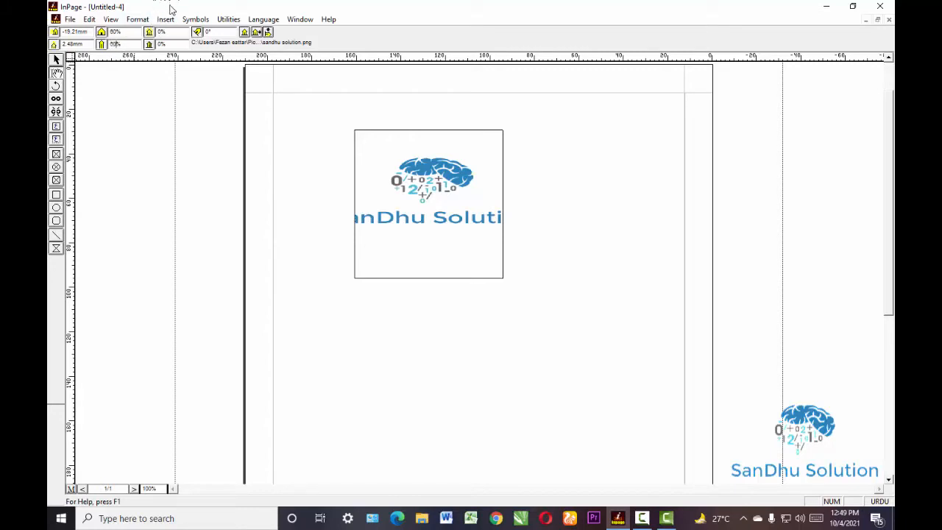
pyautogui.press('Return')
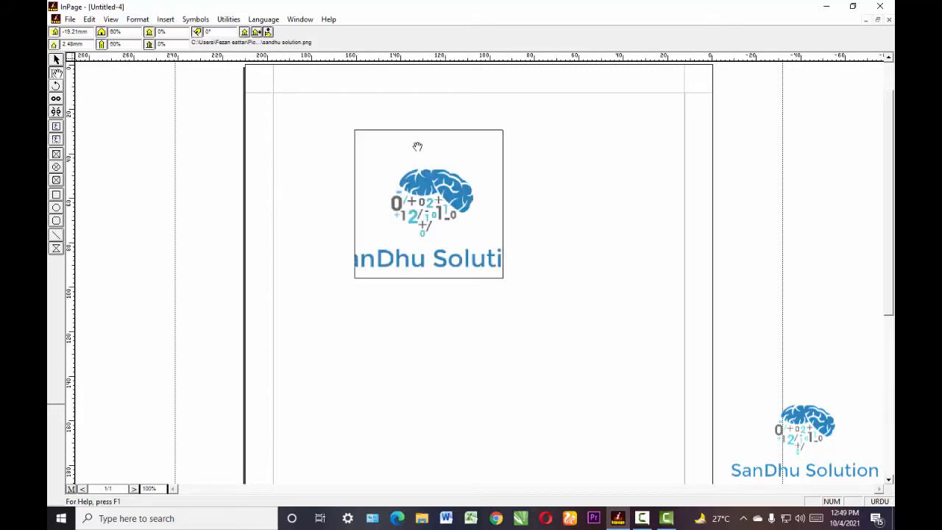
pyautogui.moveTo(417, 146)
pyautogui.mouseDown()
pyautogui.moveTo(411, 134)
pyautogui.moveTo(408, 145)
pyautogui.mouseUp()
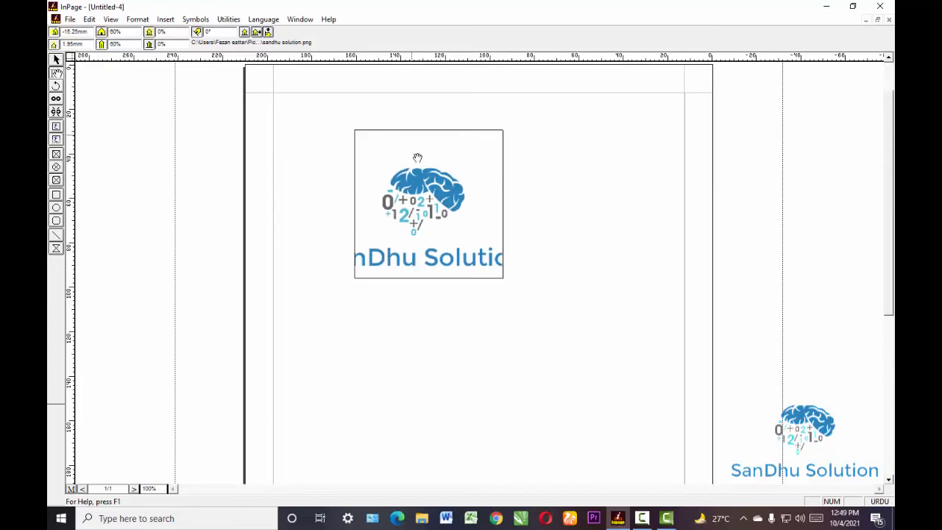
pyautogui.moveTo(421, 223); pyautogui.dragTo(417, 251)
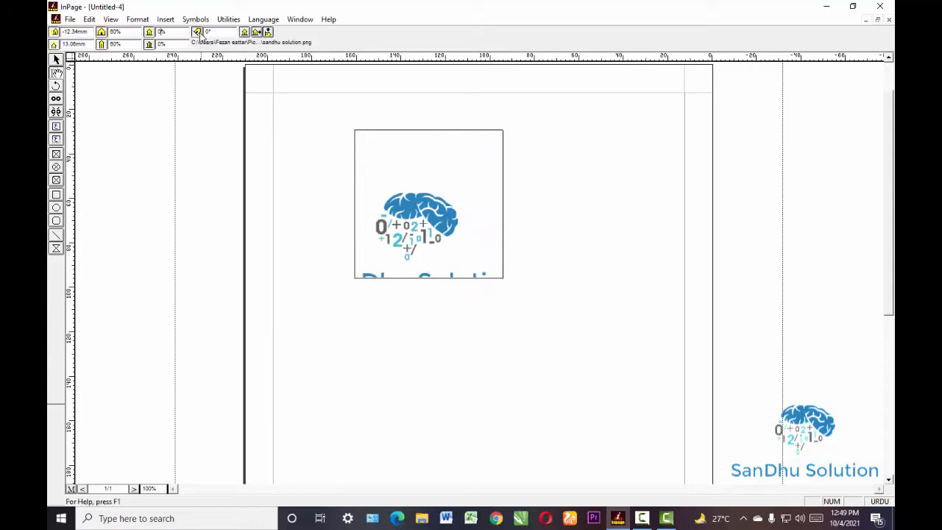
# Step: Lighten the picture by trying a brightness of 10% and raising it to 30%
pyautogui.press('BackSpace')
pyautogui.write('10')
pyautogui.press('Return')
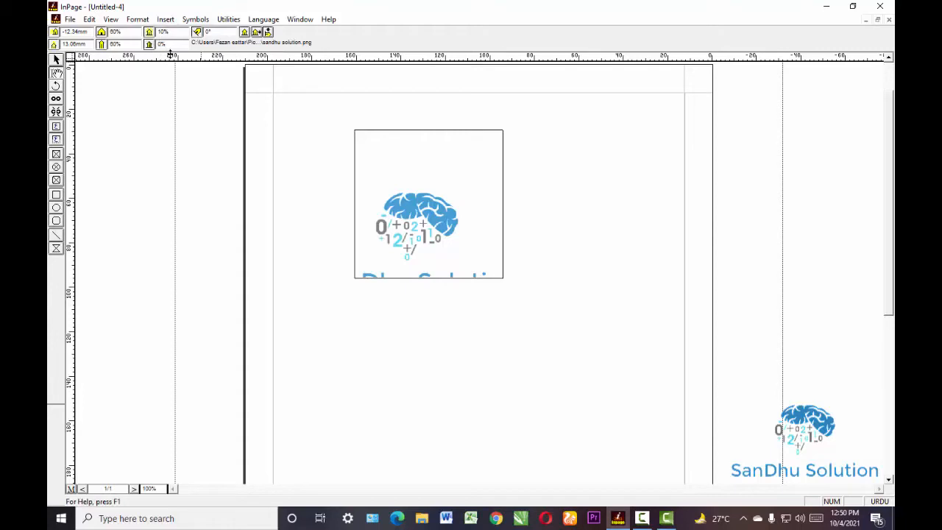
pyautogui.press('BackSpace')
pyautogui.press('BackSpace')
pyautogui.write('30')
pyautogui.press('Return')
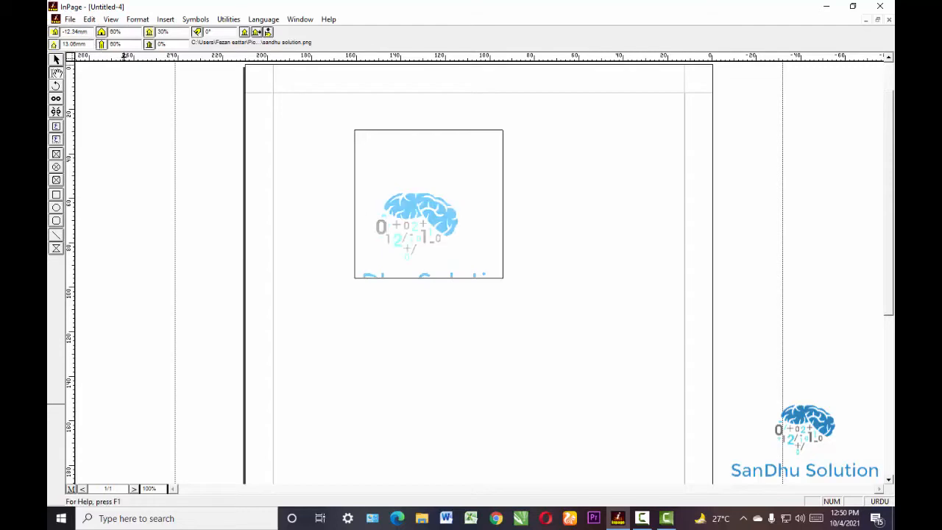
# Step: Pan the picture to about -23.71 mm horizontally and -10.75 mm vertically, and set its contrast to 50%
pyautogui.moveTo(397, 256); pyautogui.dragTo(441, 200)
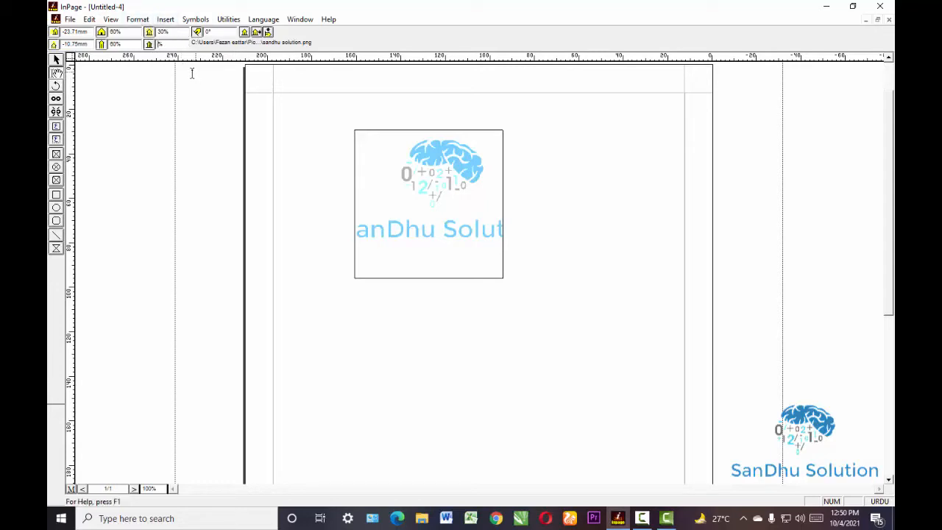
pyautogui.write('10')
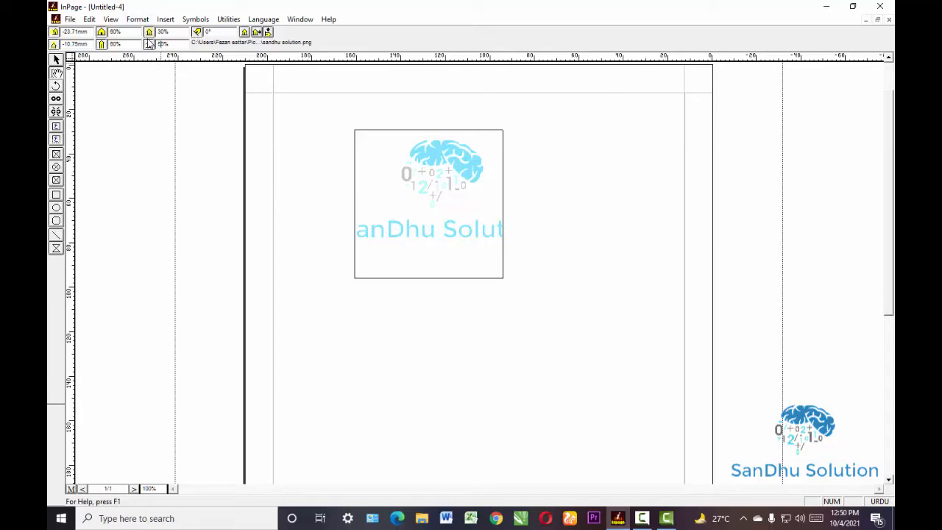
pyautogui.press('Return')
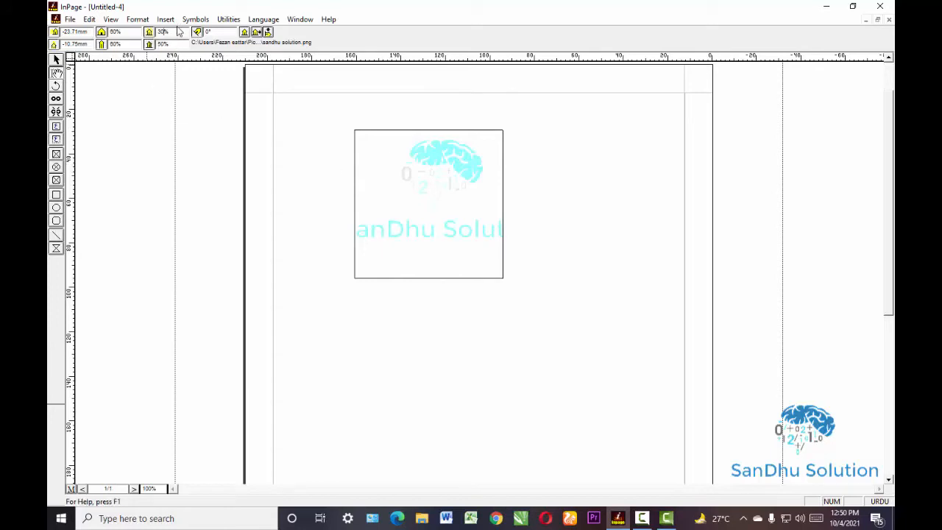
# Step: Reduce the picture's brightness to 10%
pyautogui.press('Left')
pyautogui.press('BackSpace')
pyautogui.press('BackSpace')
pyautogui.write('10')
pyautogui.press('Return')
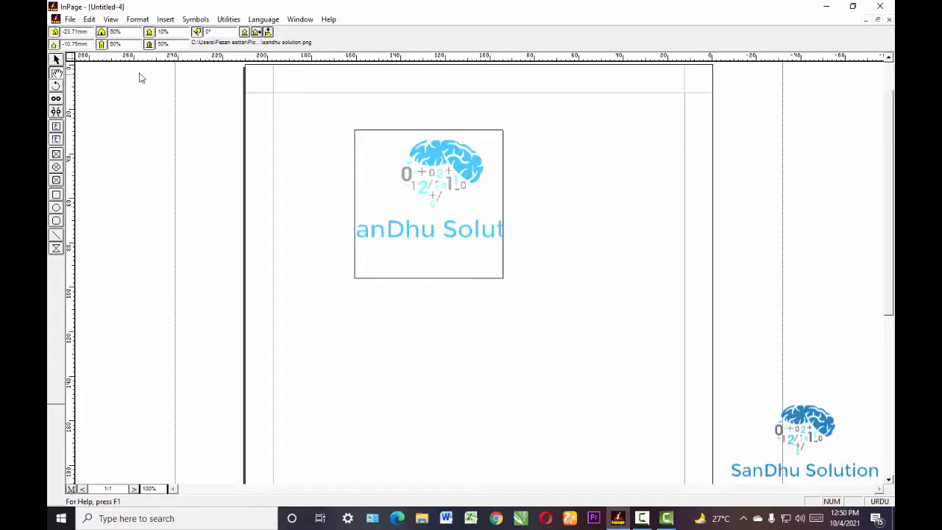
# Step: Raise the picture's contrast and set its horizontal scaling to 40%
pyautogui.click(162, 43)
pyautogui.press('BackSpace')
pyautogui.write('87')
pyautogui.press('BackSpace')
pyautogui.press('BackSpace')
pyautogui.write('40')
pyautogui.press('Return')
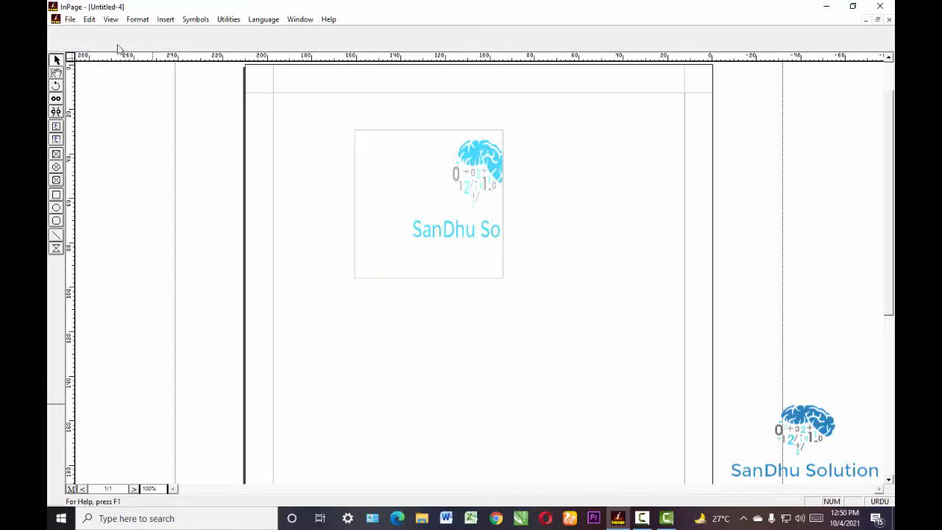
# Step: Select the logo picture inside its frame and set its vertical scaling to 40%
pyautogui.click(385, 214)
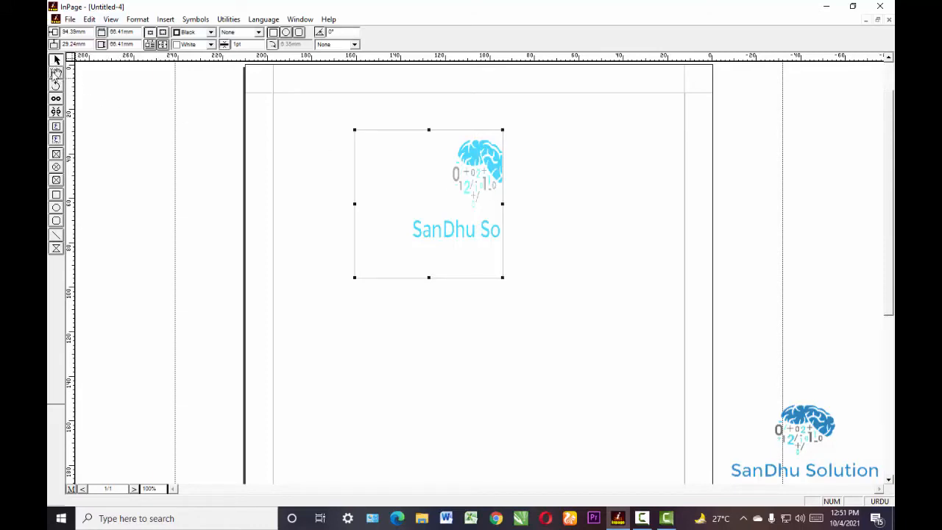
pyautogui.click(56, 73)
pyautogui.click(498, 156)
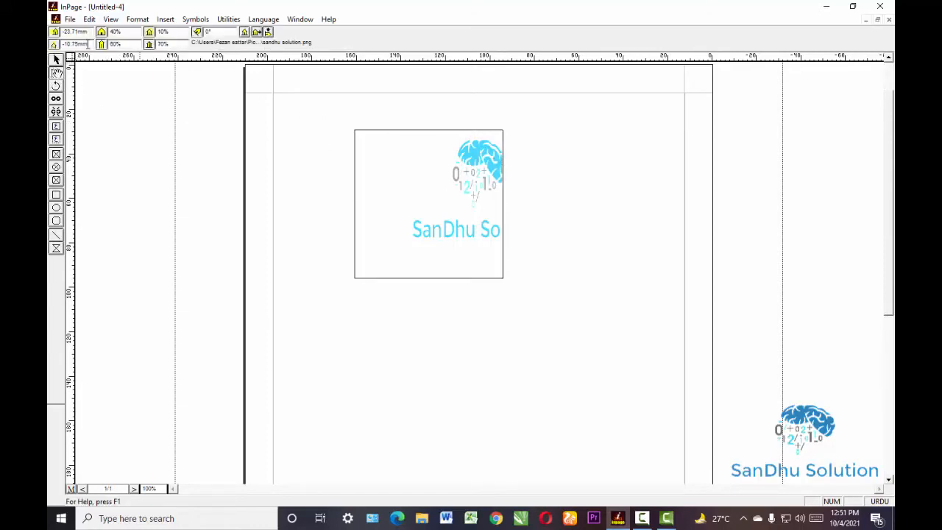
pyautogui.moveTo(119, 44); pyautogui.dragTo(109, 50)
pyautogui.press('BackSpace')
pyautogui.write('40')
pyautogui.press('Return')
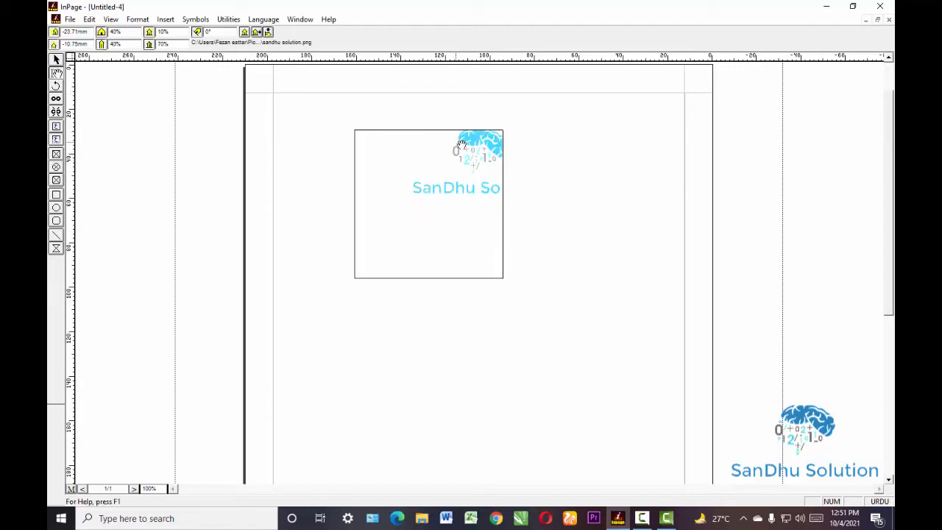
# Step: Pan the logo within its frame to a horizontal offset of -2.51 mm and a vertical offset of 8.74 mm
pyautogui.moveTo(463, 150); pyautogui.dragTo(418, 183)
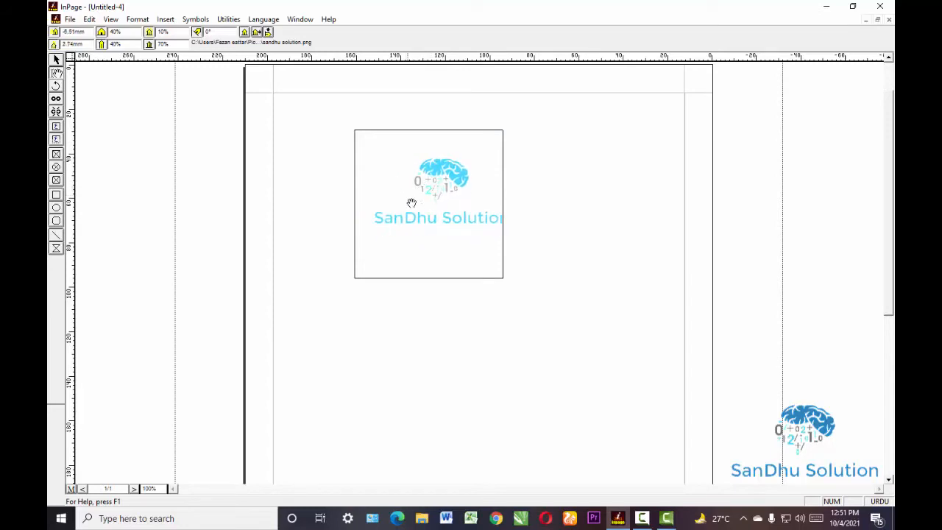
pyautogui.press('Left')
pyautogui.press('Left')
pyautogui.press('Left')
pyautogui.press('Left')
pyautogui.press('Down')
pyautogui.press('Down')
pyautogui.press('Down')
pyautogui.press('Down')
pyautogui.press('Down')
pyautogui.press('Down')
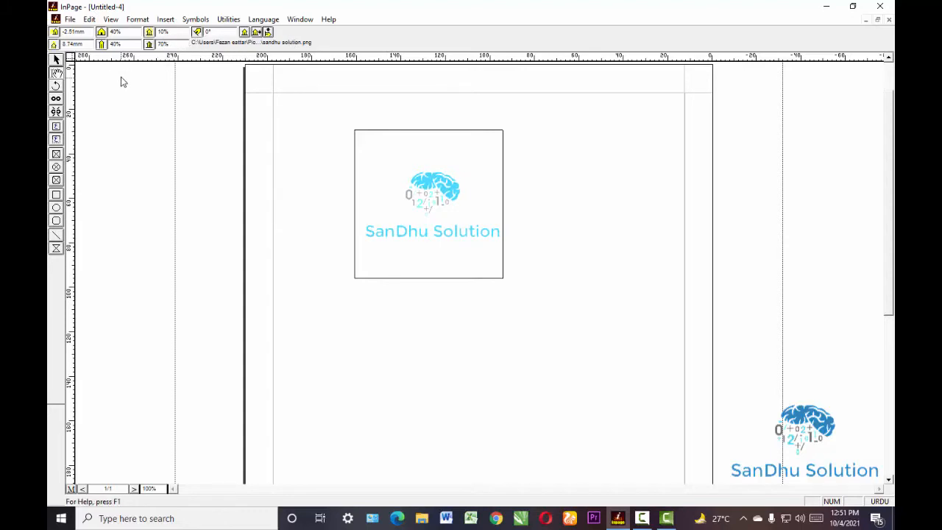
# Step: Set the picture's contrast to 100%
pyautogui.press('BackSpace')
pyautogui.write('10')
pyautogui.press('Return')
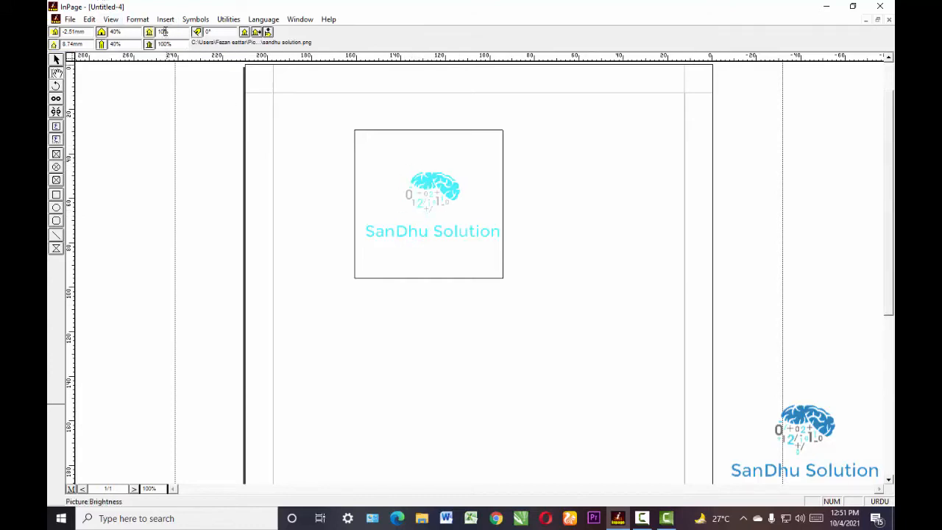
# Step: Set the picture's brightness to 1%
pyautogui.press('Return')
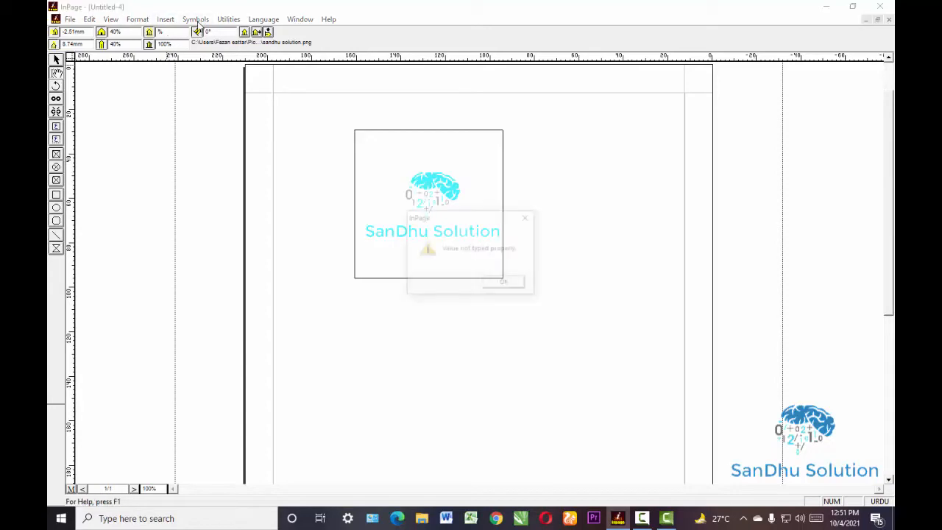
pyautogui.press('Return')
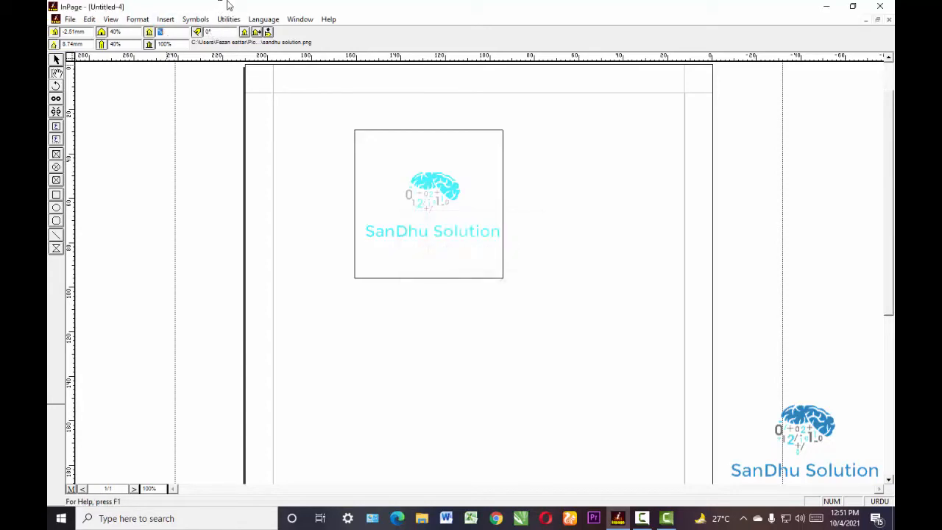
pyautogui.write('1')
pyautogui.press('Return')
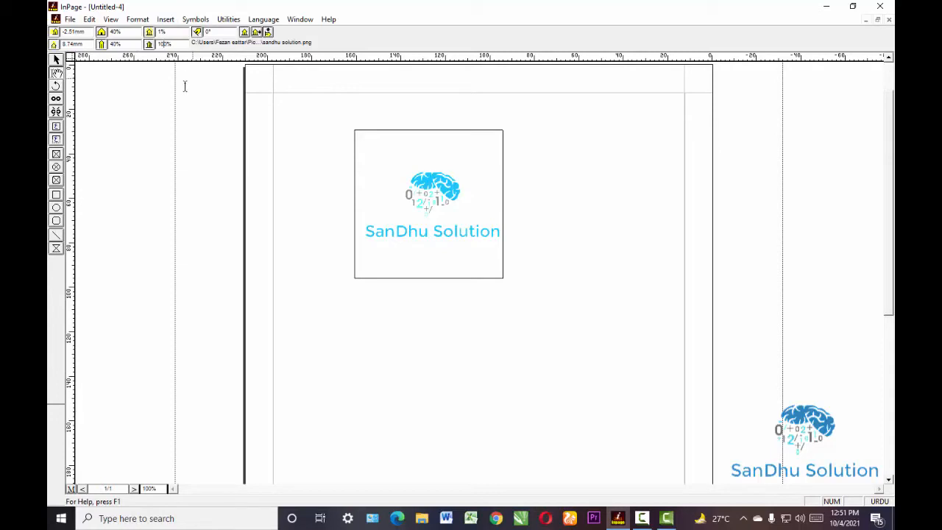
# Step: Set the picture's contrast to 1%
pyautogui.press('BackSpace')
pyautogui.press('BackSpace')
pyautogui.press('Delete')
pyautogui.write('1')
pyautogui.press('Return')
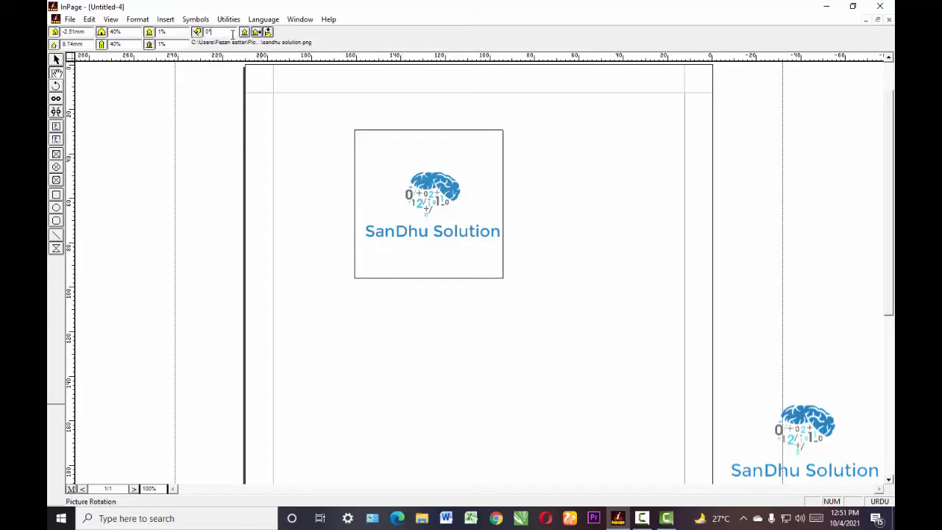
# Step: Rotate the picture inside its frame, trying angles of 10° and 20°
pyautogui.press('BackSpace')
pyautogui.press('BackSpace')
pyautogui.write('10')
pyautogui.press('Return')
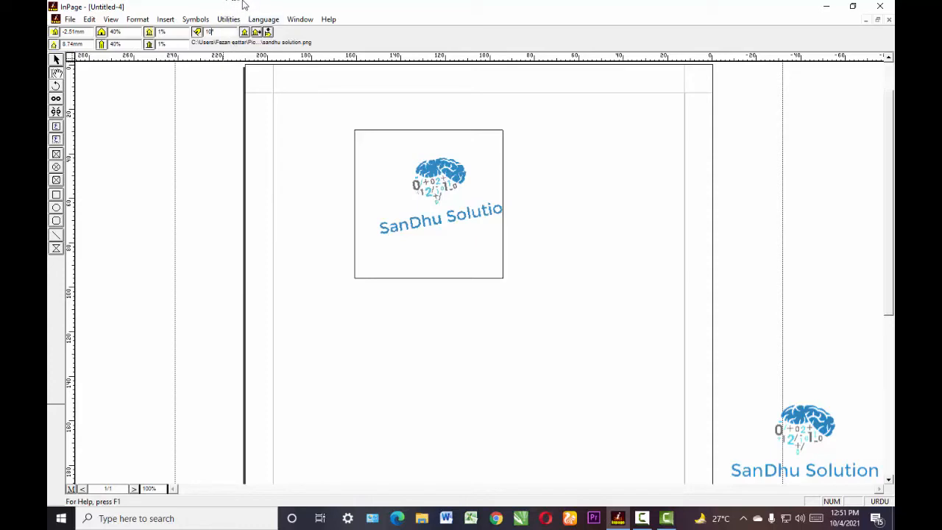
pyautogui.write('0')
pyautogui.press('Return')
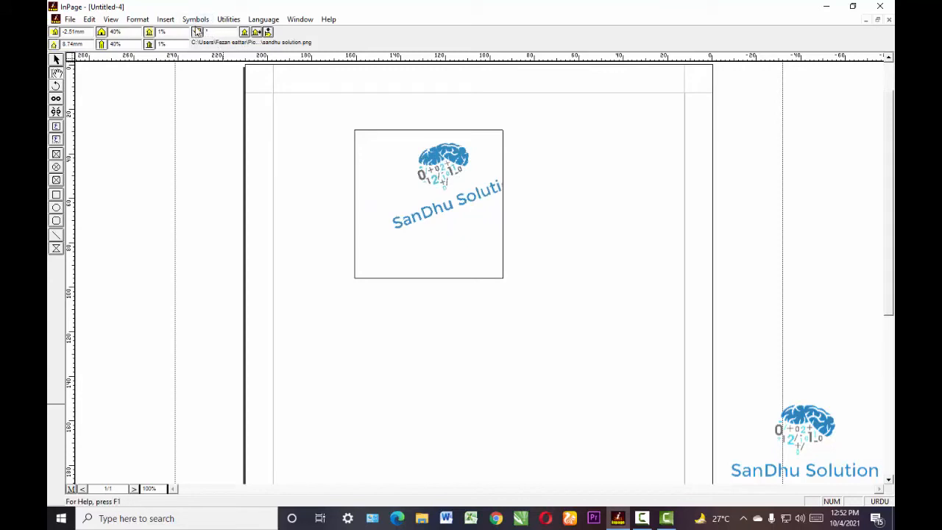
pyautogui.write('80')
pyautogui.press('Return')
# Step: Mirror the picture horizontally and reset its rotation to 0°
pyautogui.click(259, 32)
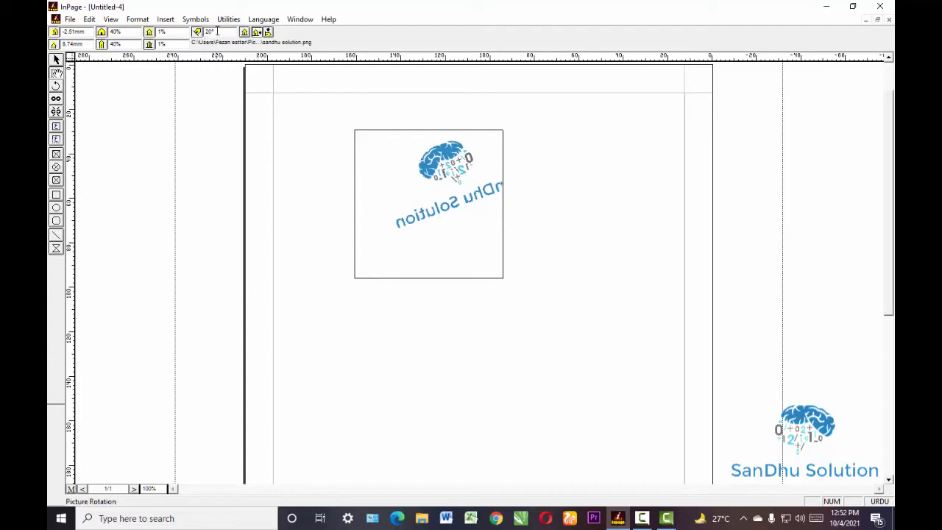
pyautogui.press('BackSpace')
pyautogui.press('BackSpace')
pyautogui.press('BackSpace')
pyautogui.write('0')
pyautogui.press('Return')
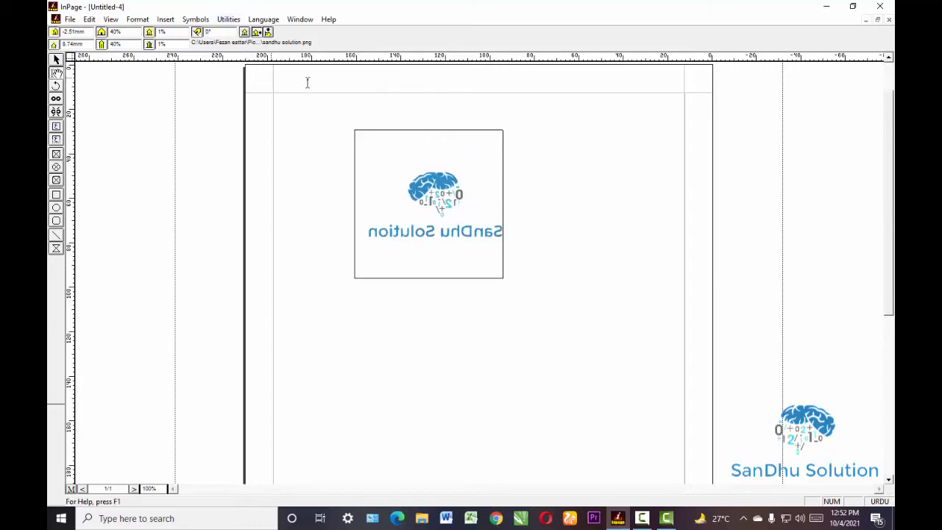
# Step: Try out horizontal and vertical mirroring on the logo, and return it to its original orientation
pyautogui.click(256, 33)
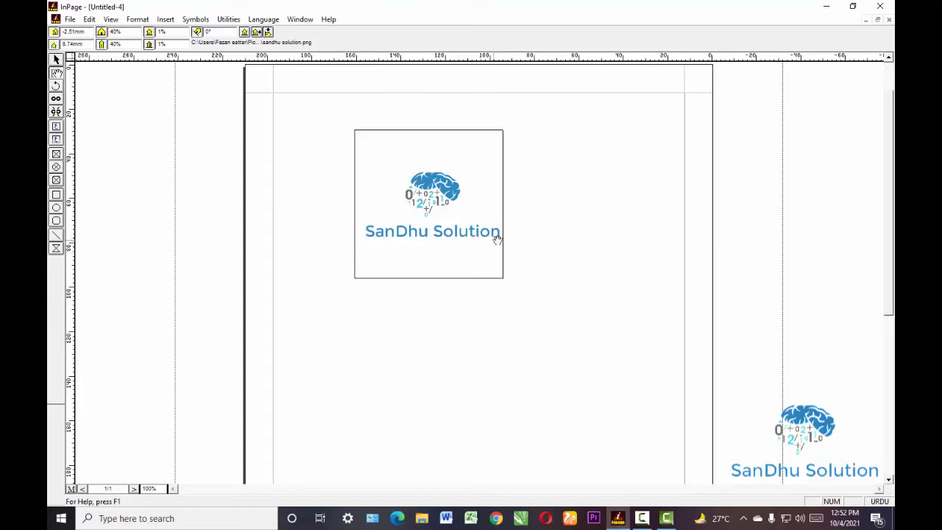
pyautogui.click(257, 33)
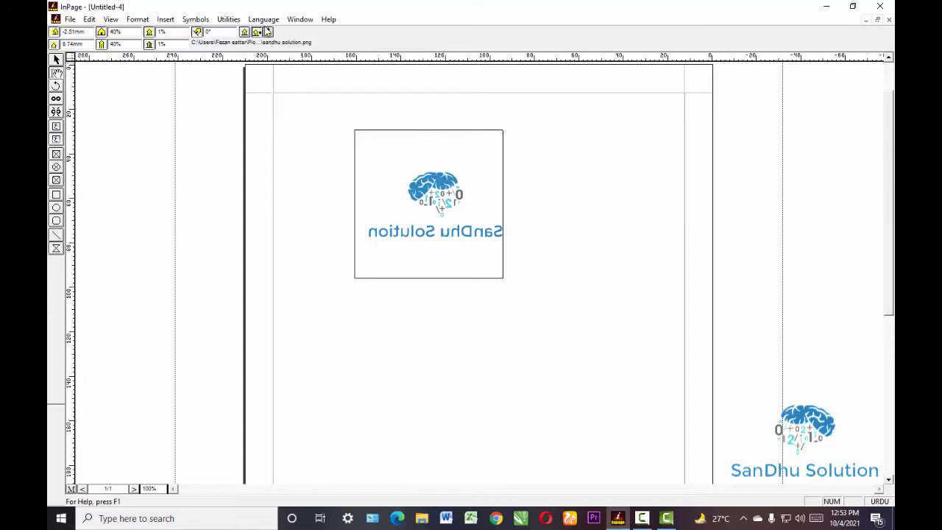
pyautogui.click(268, 31)
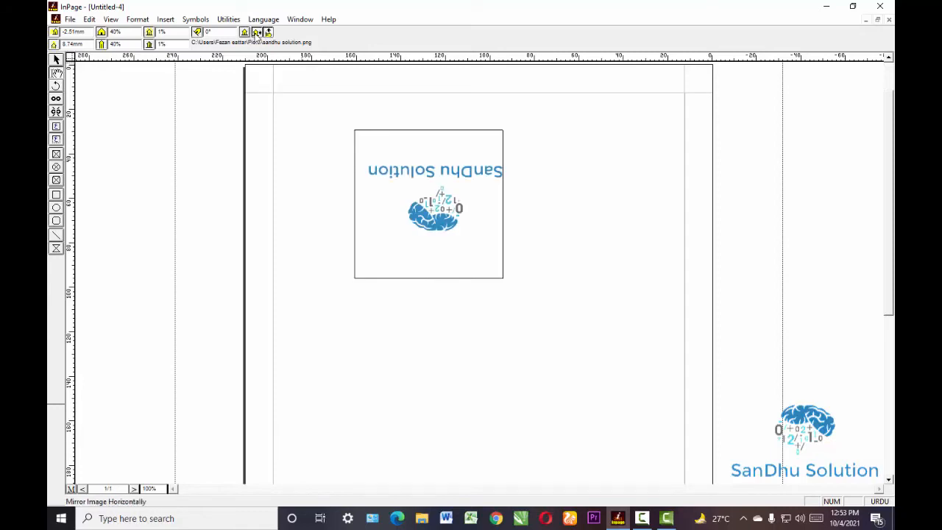
pyautogui.click(258, 33)
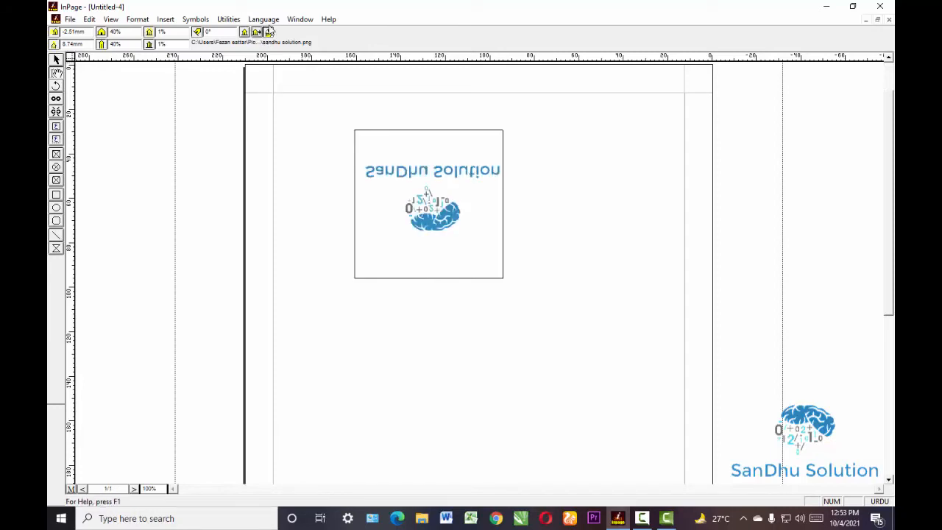
pyautogui.click(270, 32)
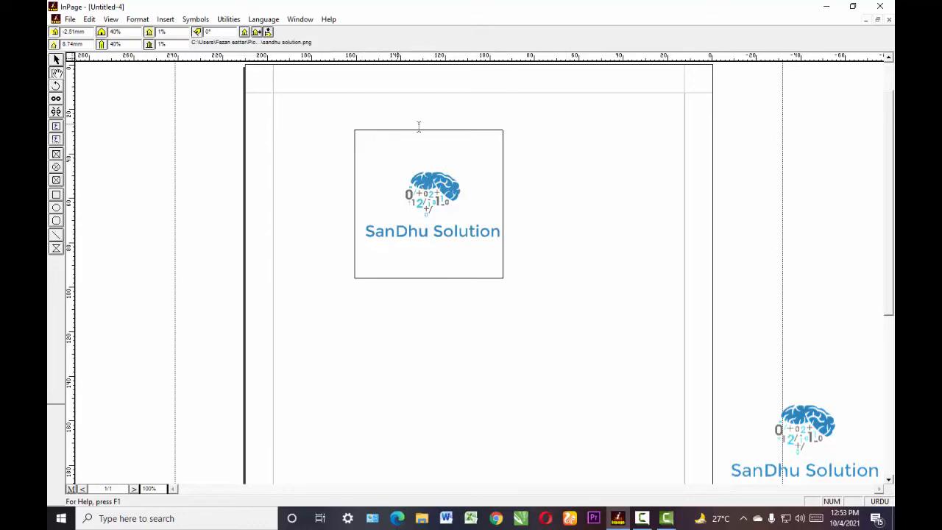
# Step: Select the picture frame as an object and set its border thickness to 5 pt
pyautogui.click(171, 71)
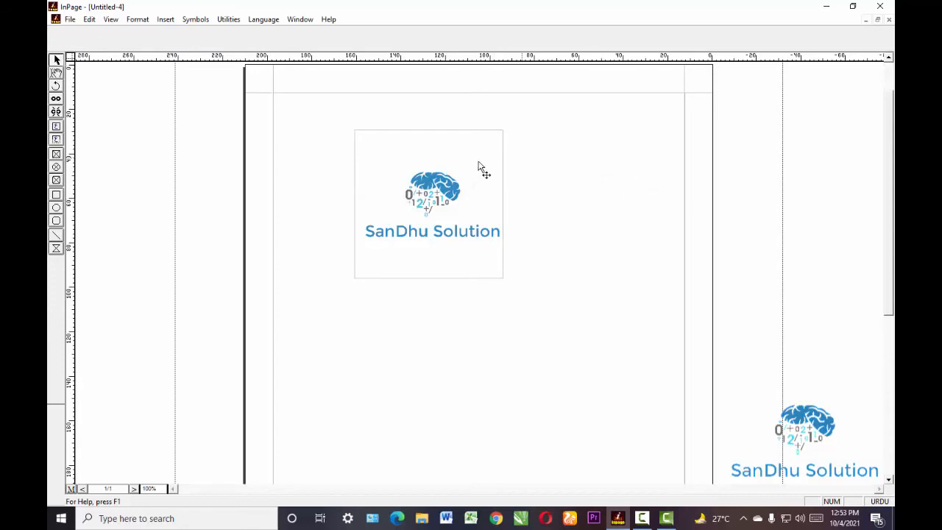
pyautogui.click(416, 144)
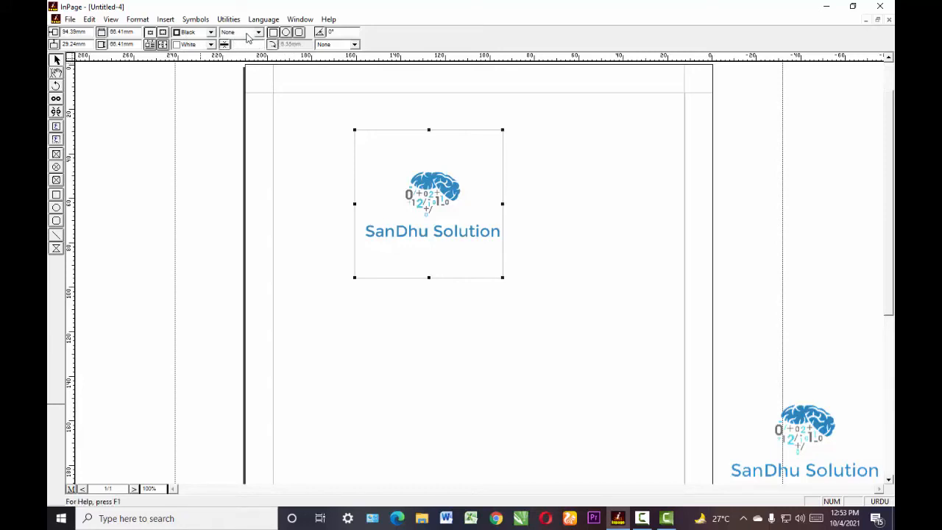
pyautogui.write('3')
pyautogui.press('Return')
pyautogui.click(210, 33)
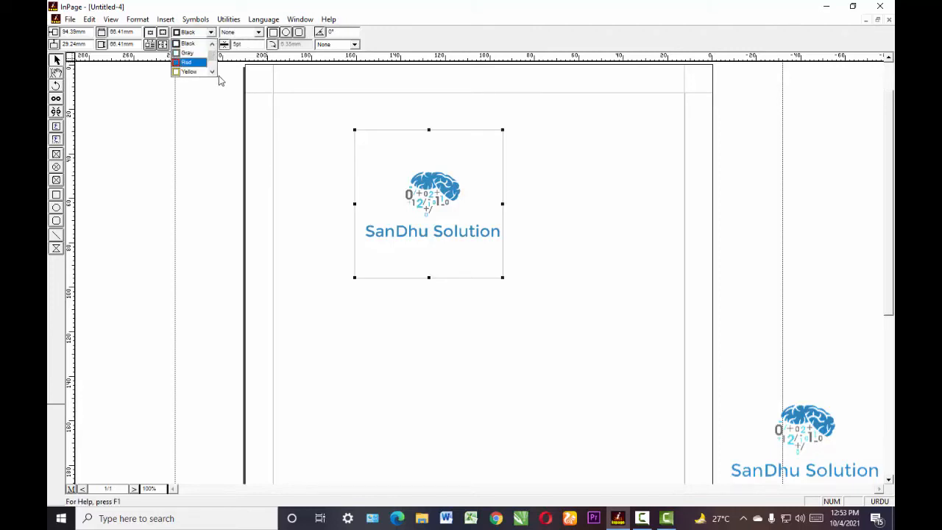
pyautogui.click(219, 80)
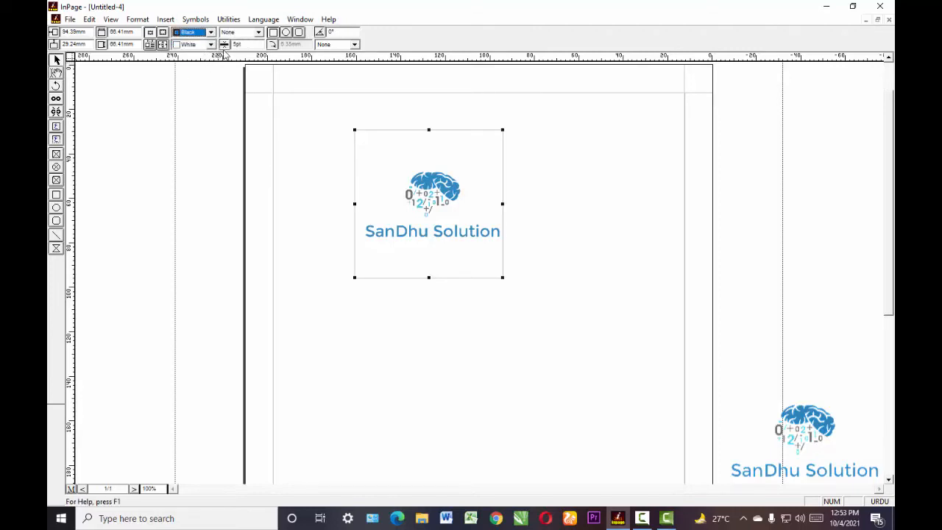
pyautogui.click(354, 44)
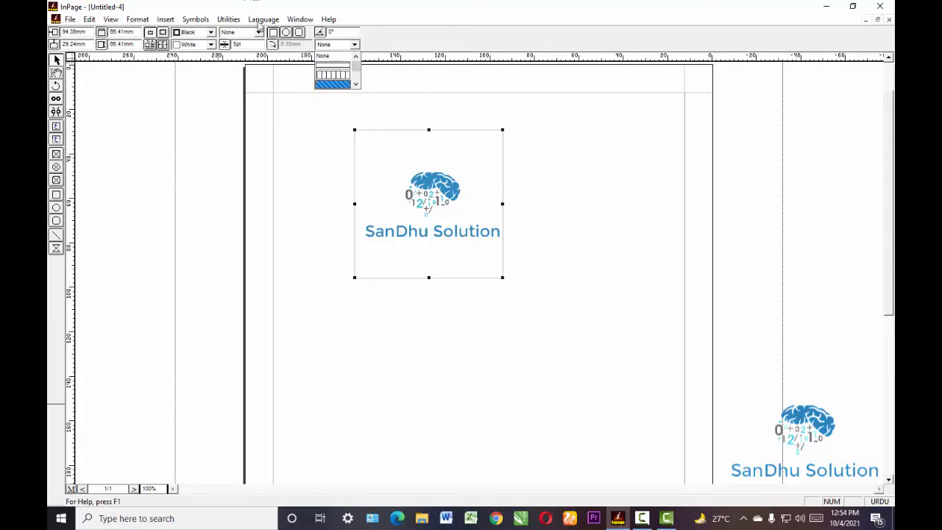
pyautogui.click(259, 32)
# Step: Browse the border styles and apply the row of small circles to the picture frame
pyautogui.click(258, 31)
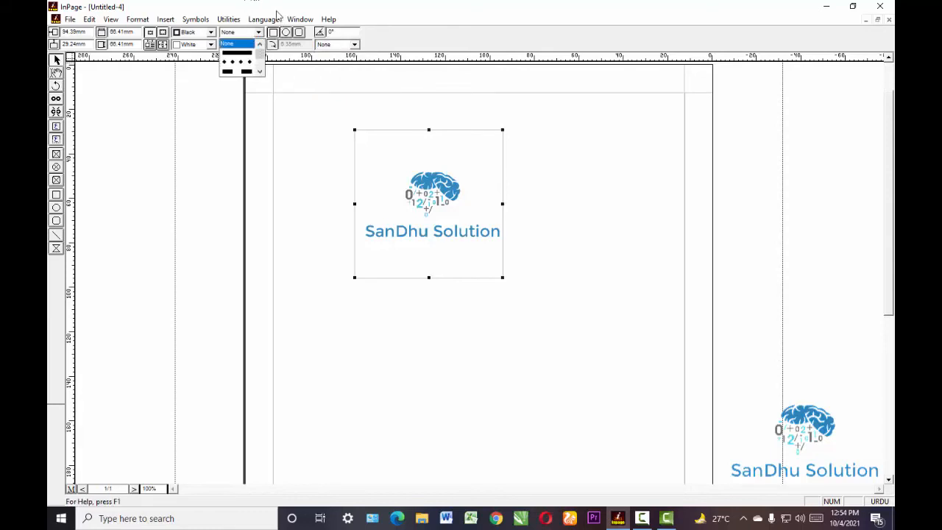
pyautogui.press('Down')
pyautogui.press('Down')
pyautogui.press('Down')
pyautogui.press('Down')
pyautogui.press('Down')
pyautogui.press('Down')
pyautogui.press('Down')
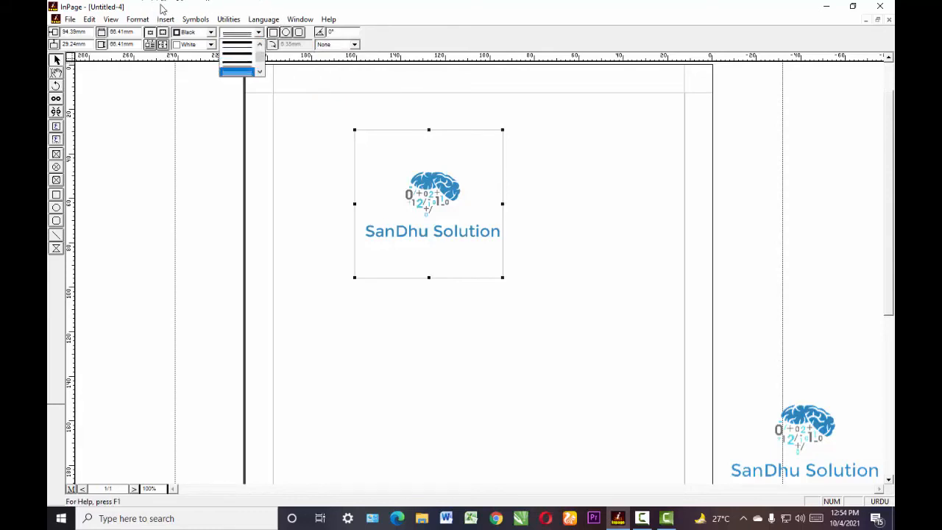
pyautogui.press('Down')
pyautogui.press('Down')
pyautogui.press('Down')
pyautogui.press('Down')
pyautogui.press('Down')
pyautogui.press('Down')
pyautogui.press('Down')
pyautogui.press('Down')
pyautogui.press('Down')
pyautogui.press('Down')
pyautogui.press('Down')
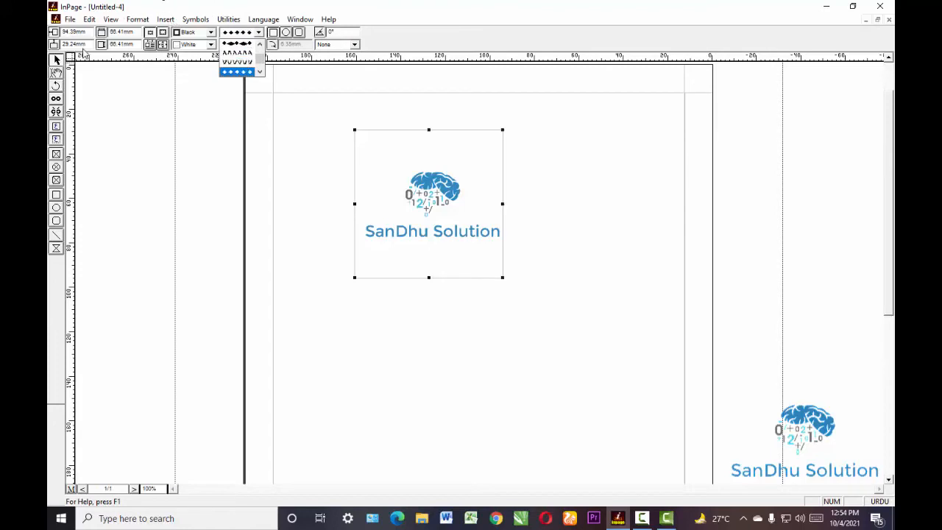
pyautogui.press('Up')
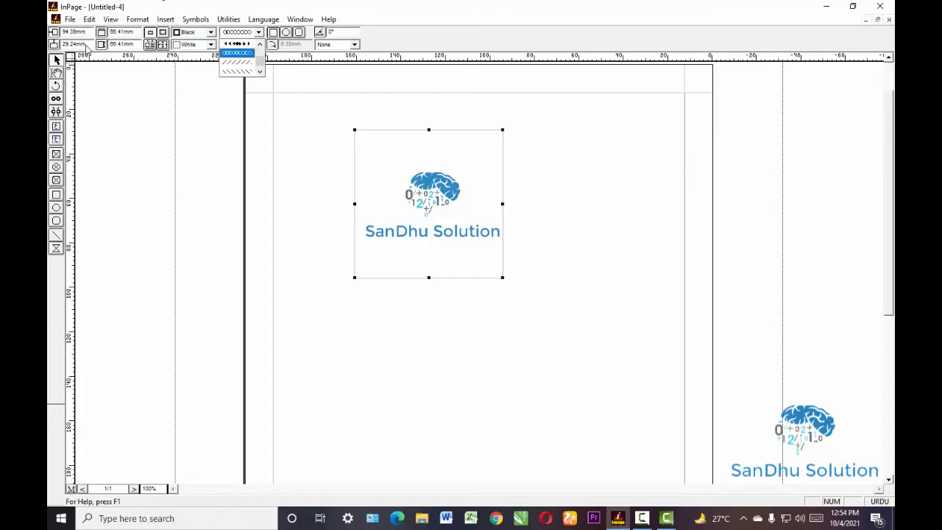
pyautogui.press('Return')
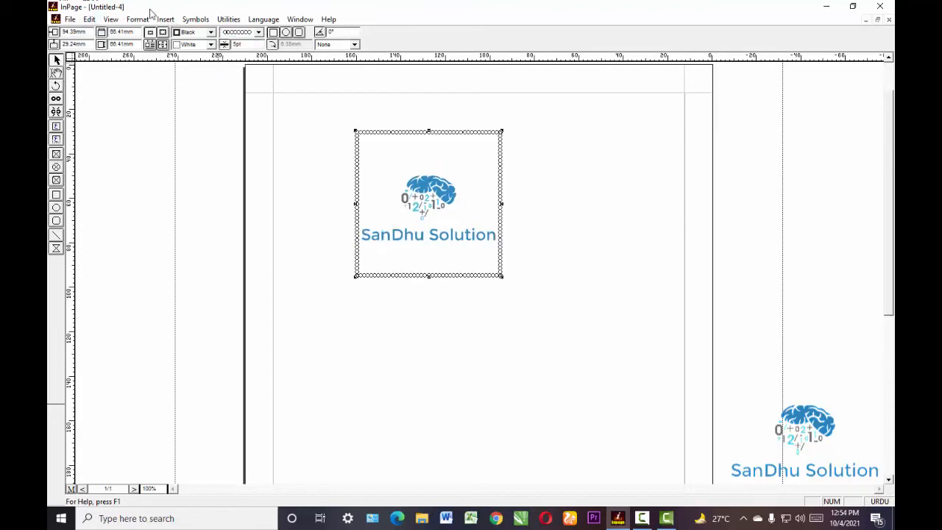
# Step: Try red as the frame's border colour and settle on green
pyautogui.click(211, 33)
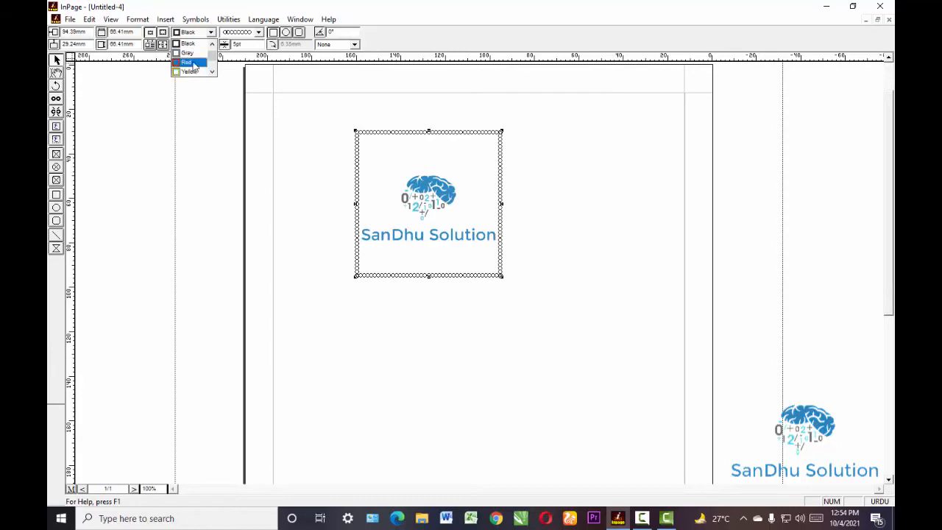
pyautogui.click(194, 63)
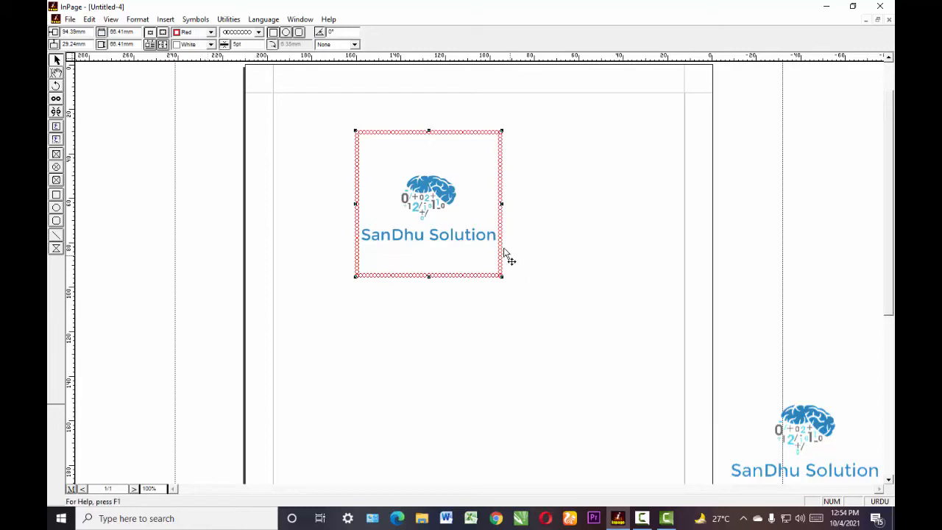
pyautogui.click(209, 45)
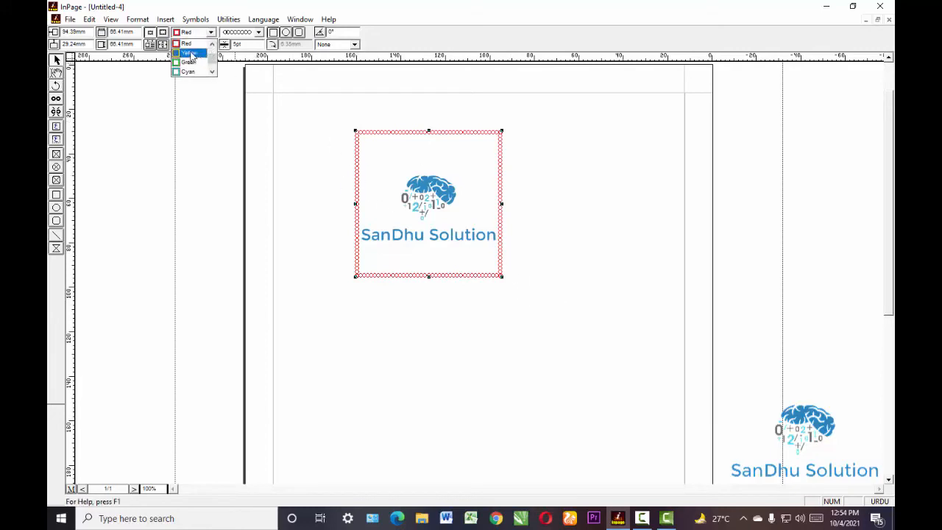
pyautogui.click(195, 67)
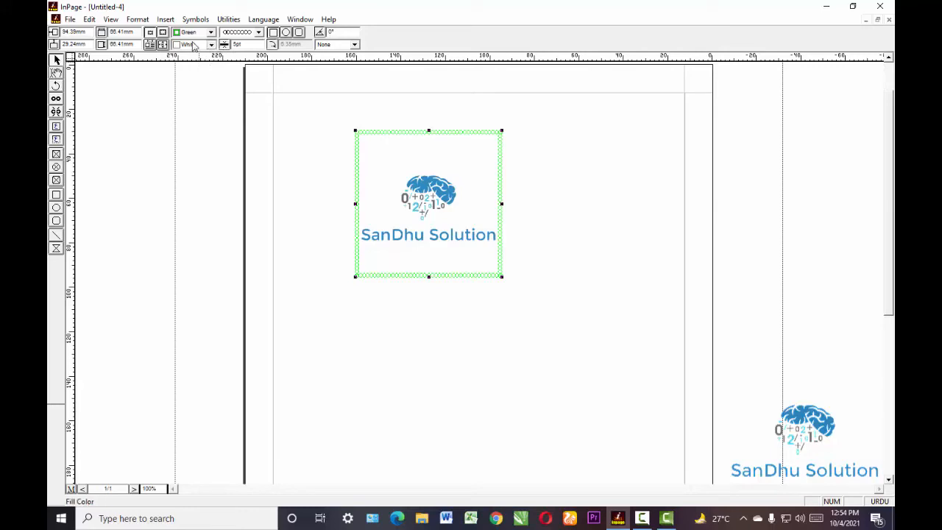
# Step: Set the picture frame's fill colour to black
pyautogui.click(210, 45)
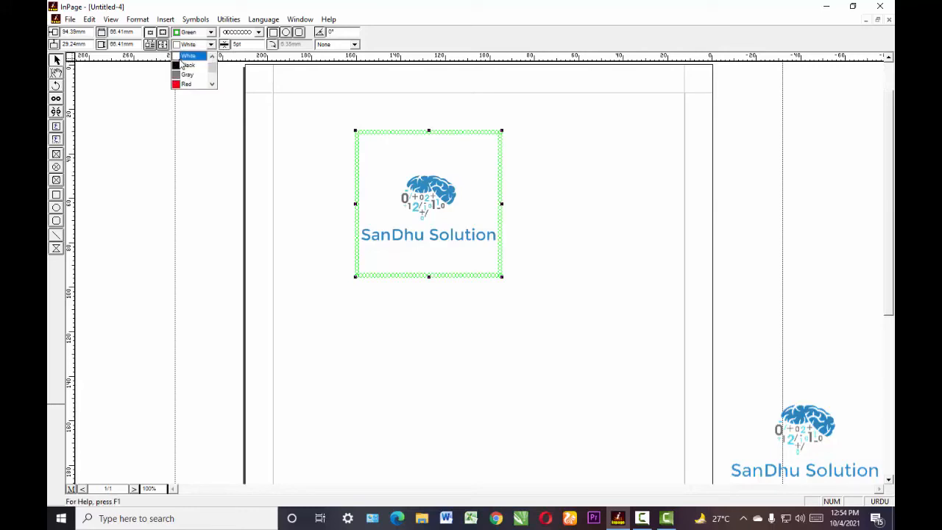
pyautogui.click(185, 64)
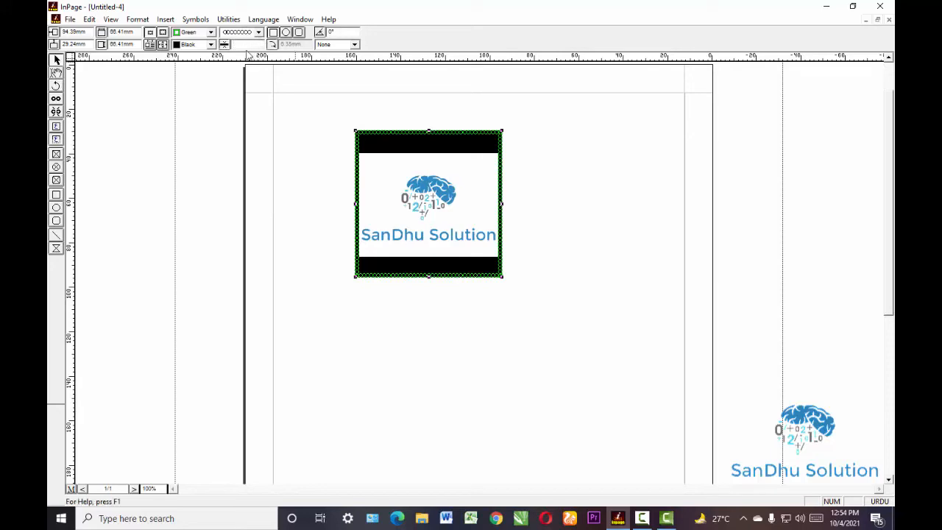
# Step: Set the frame's border thickness to 8 pt, try the backward-diagonal fill pattern and settle on the forward-diagonal hatching
pyautogui.press('Return')
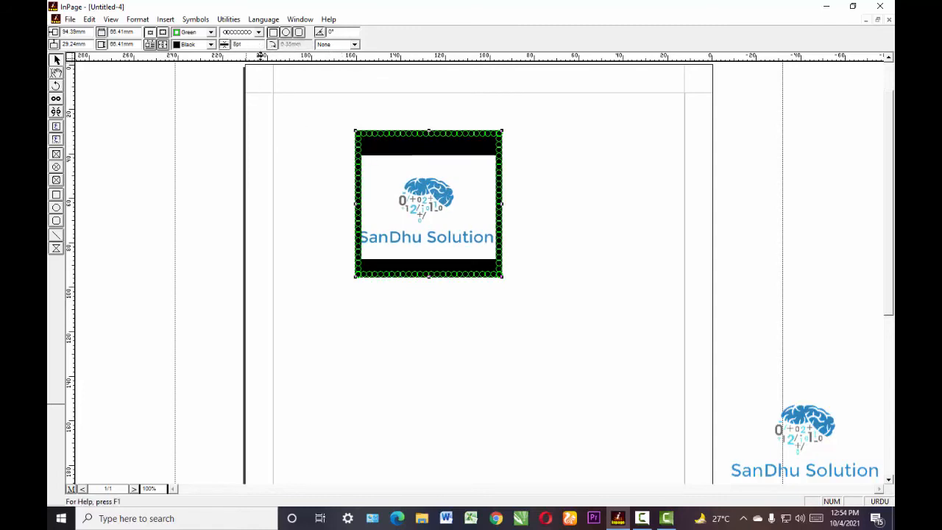
pyautogui.click(354, 44)
pyautogui.click(343, 84)
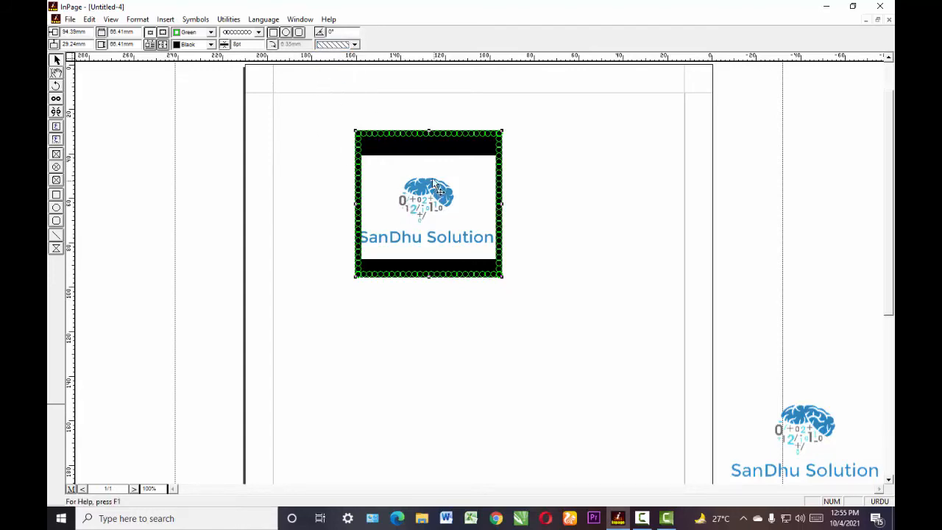
pyautogui.click(340, 44)
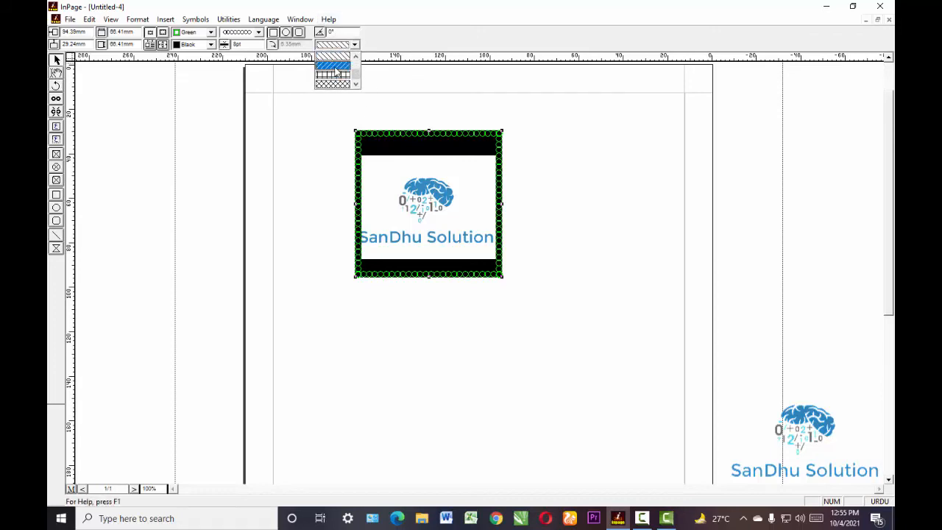
pyautogui.click(350, 81)
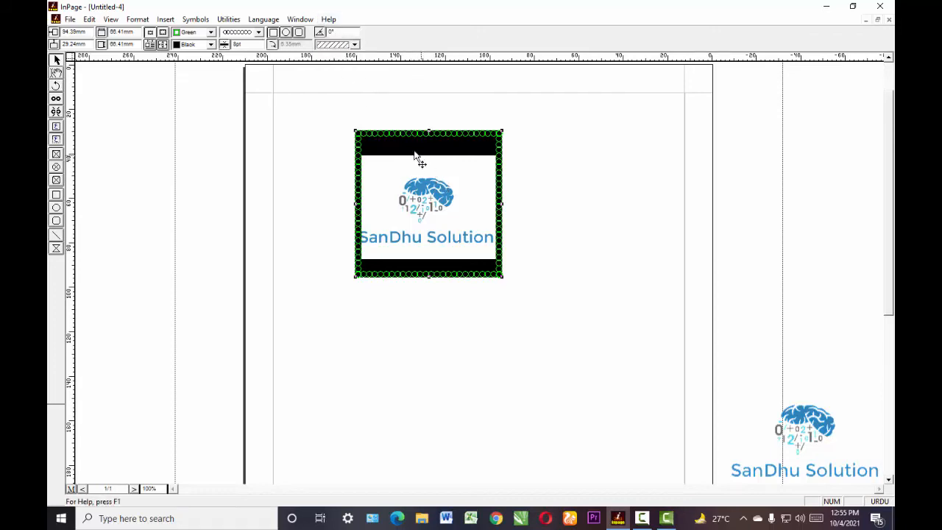
# Step: Set the picture frame's fill colour to yellow and its border colour to magenta
pyautogui.click(211, 45)
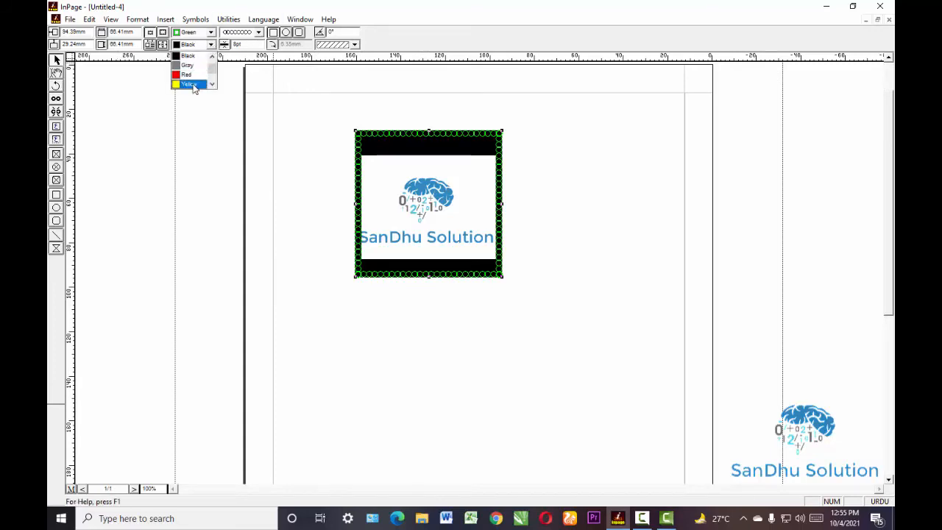
pyautogui.click(193, 85)
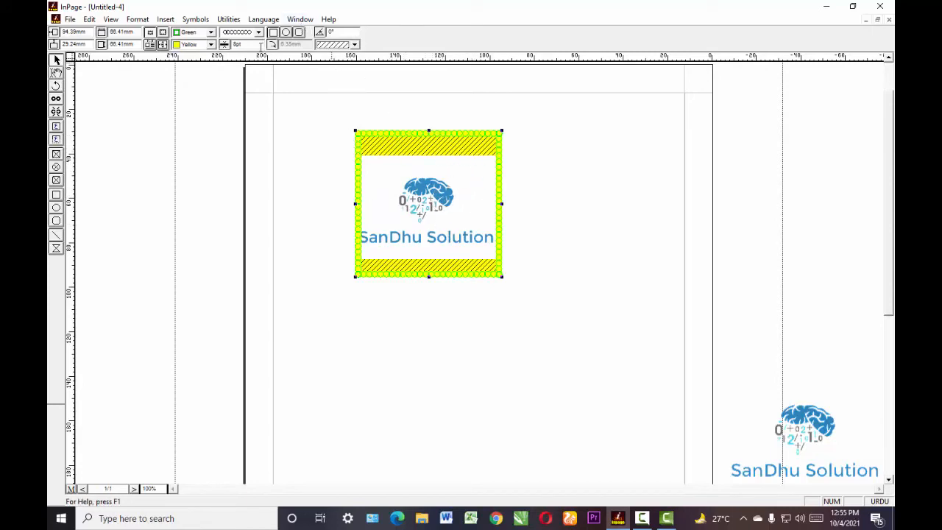
pyautogui.click(210, 32)
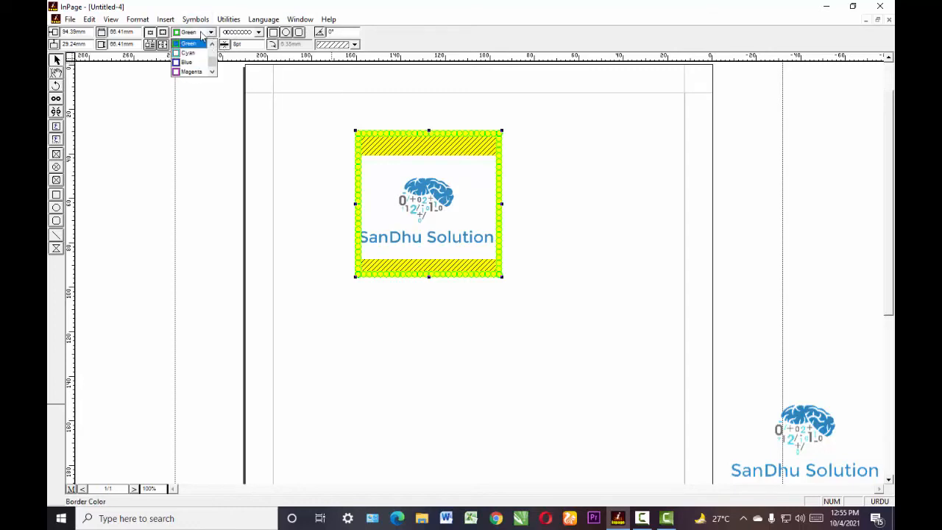
pyautogui.click(188, 71)
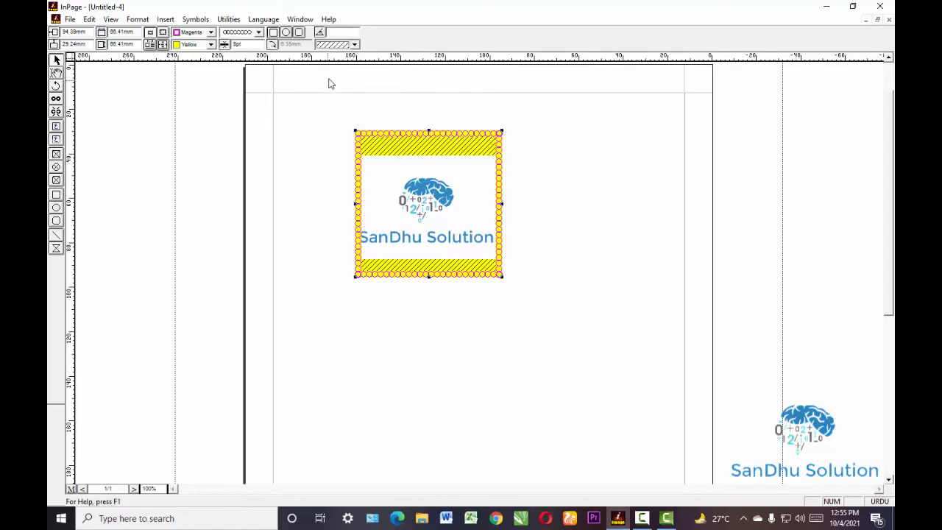
# Step: Rotate the frame to 20° and try the oval and rounded shapes before returning it to a rectangle
pyautogui.write('20')
pyautogui.press('Return')
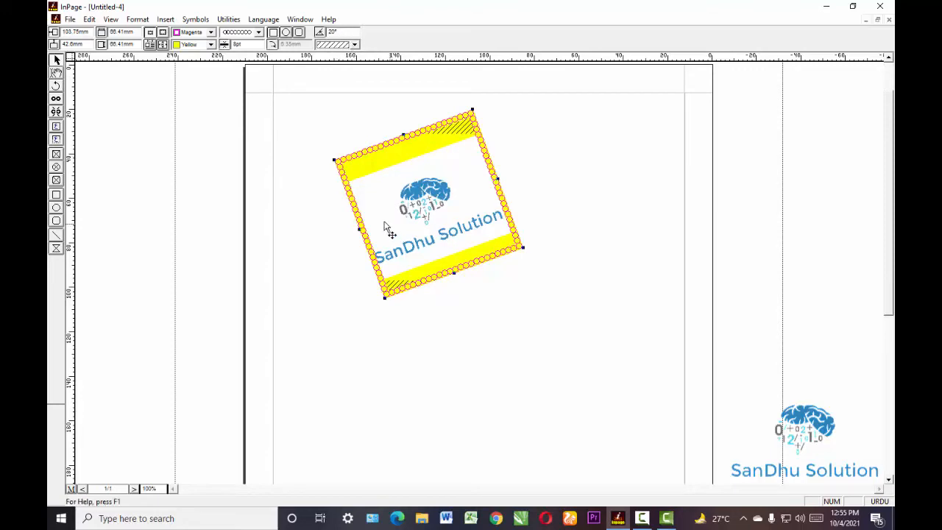
pyautogui.click(286, 32)
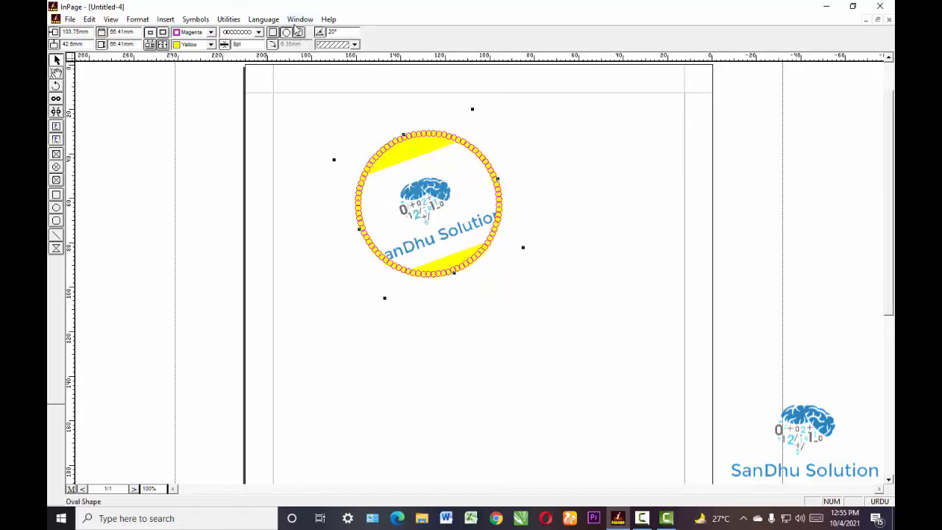
pyautogui.click(298, 32)
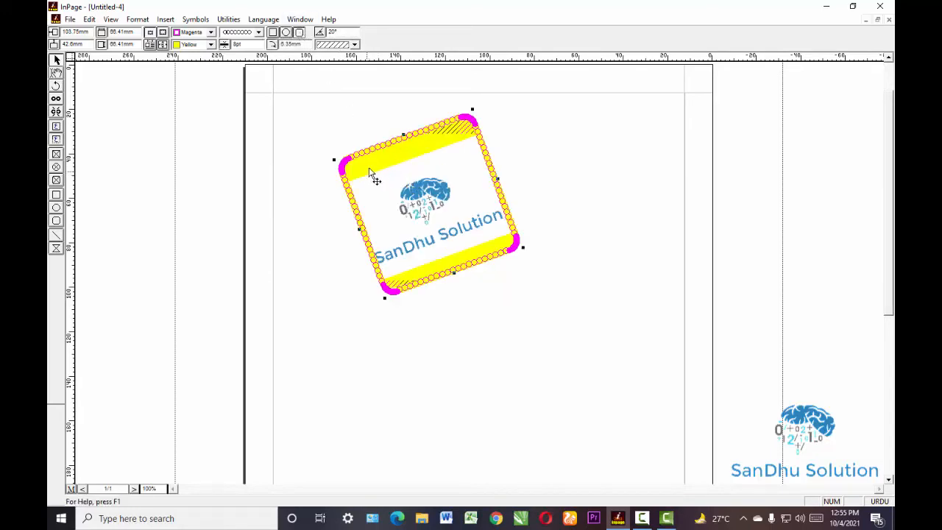
pyautogui.click(273, 33)
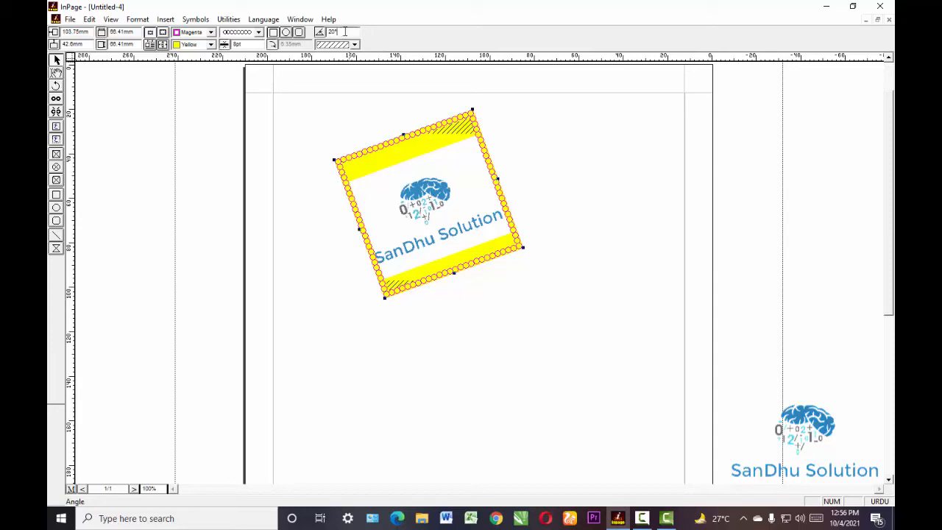
# Step: Set the picture frame's rotation angle to 0°
pyautogui.press('BackSpace')
pyautogui.press('BackSpace')
pyautogui.write('0')
pyautogui.press('Return')
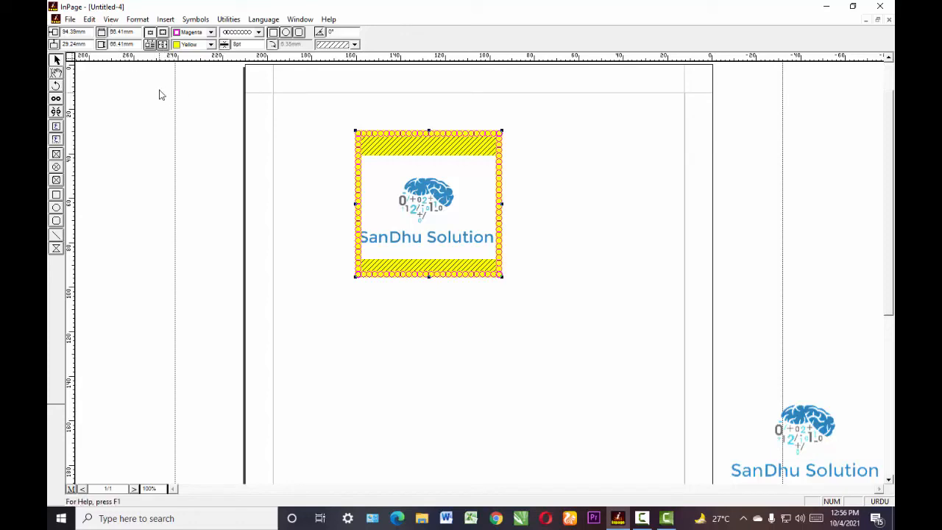
# Step: Set the frame's width and height to 80.41 mm and move the logo towards the middle of the enlarged frame
pyautogui.press('BackSpace')
pyautogui.press('BackSpace')
pyautogui.write('80')
pyautogui.press('Return')
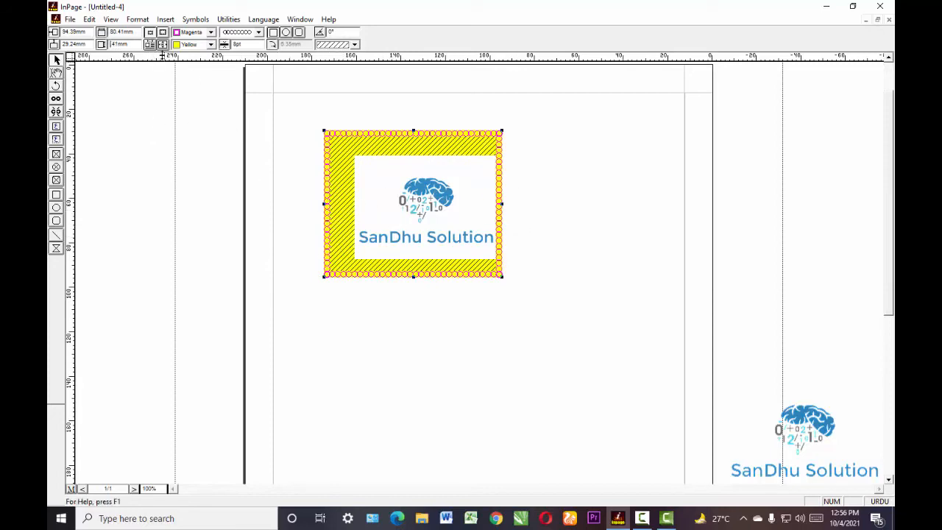
pyautogui.press('Return')
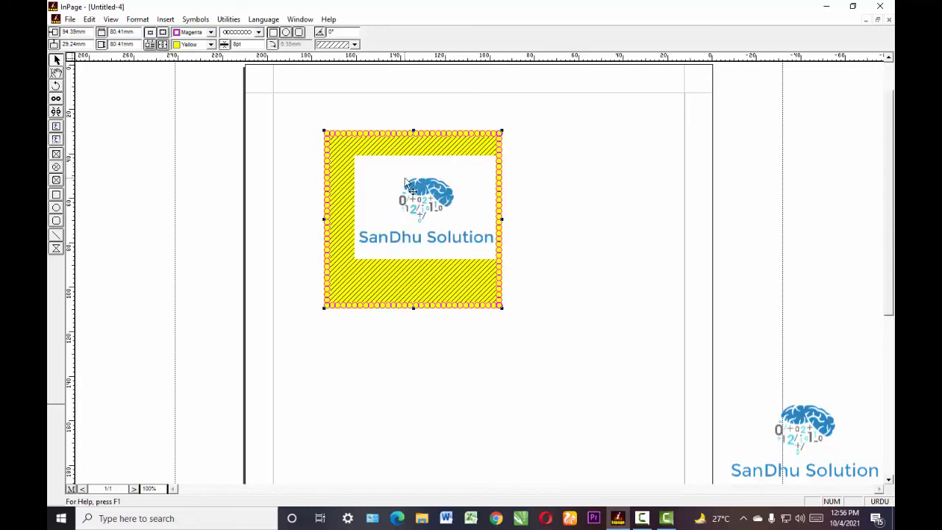
pyautogui.click(56, 72)
pyautogui.moveTo(433, 211); pyautogui.dragTo(381, 229)
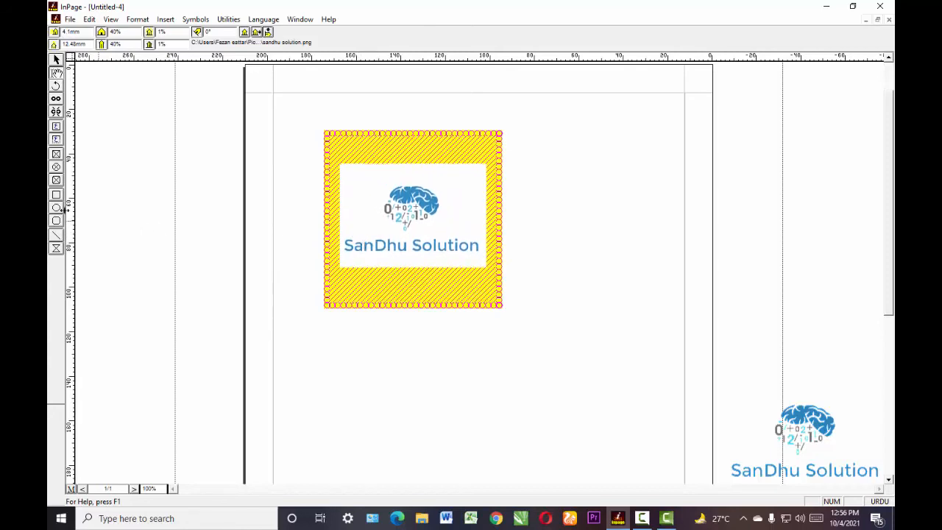
# Step: Draw a circular picture frame about 63.5 mm across to the right of the yellow frame
pyautogui.click(56, 167)
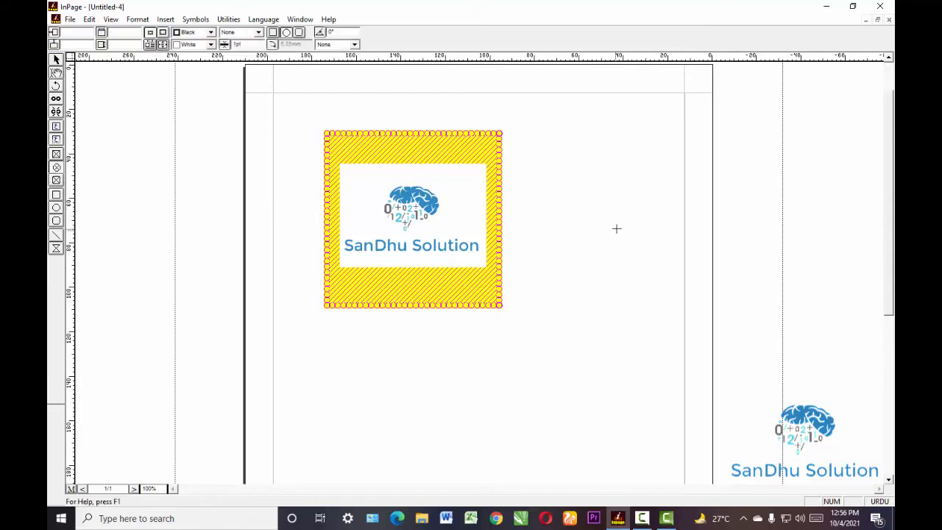
pyautogui.moveTo(580, 165); pyautogui.dragTo(722, 308)
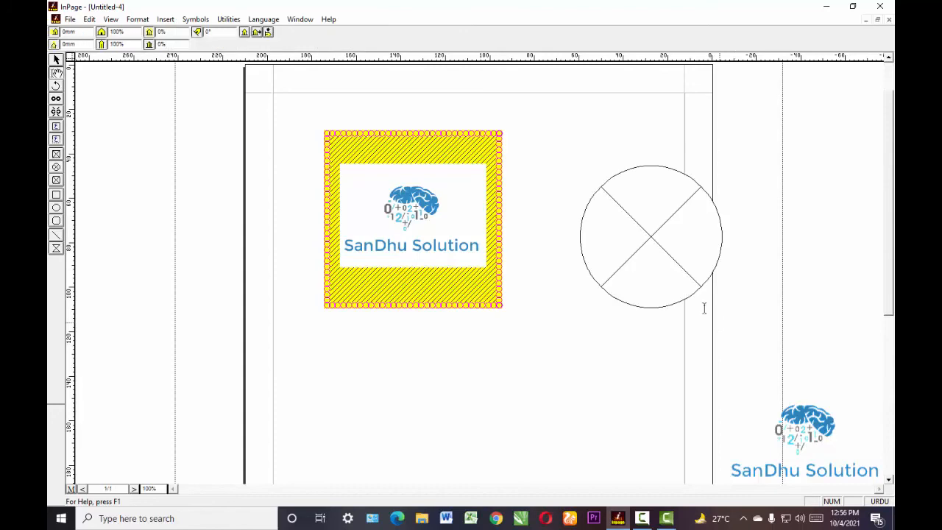
# Step: Import the picture "sandhu solution.png" from the Pictures folder into the circular frame
pyautogui.doubleClick(636, 236)
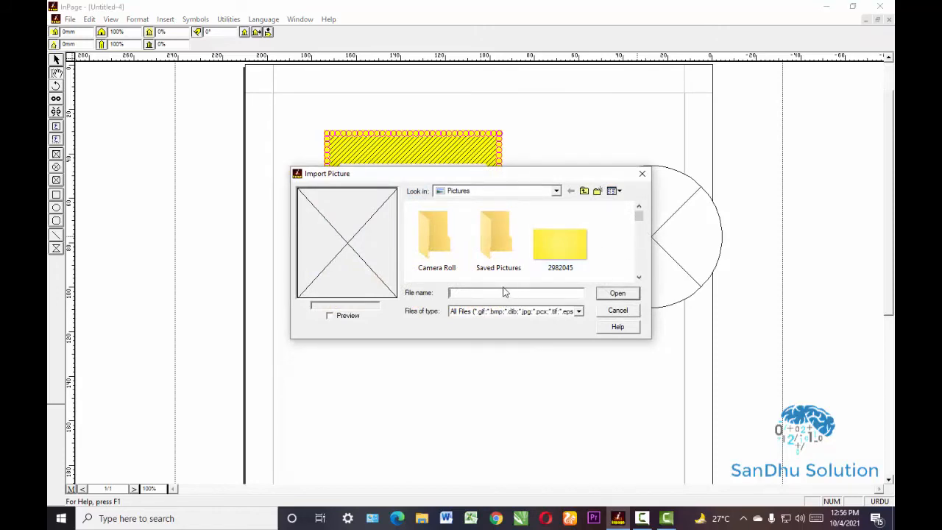
pyautogui.write('sa')
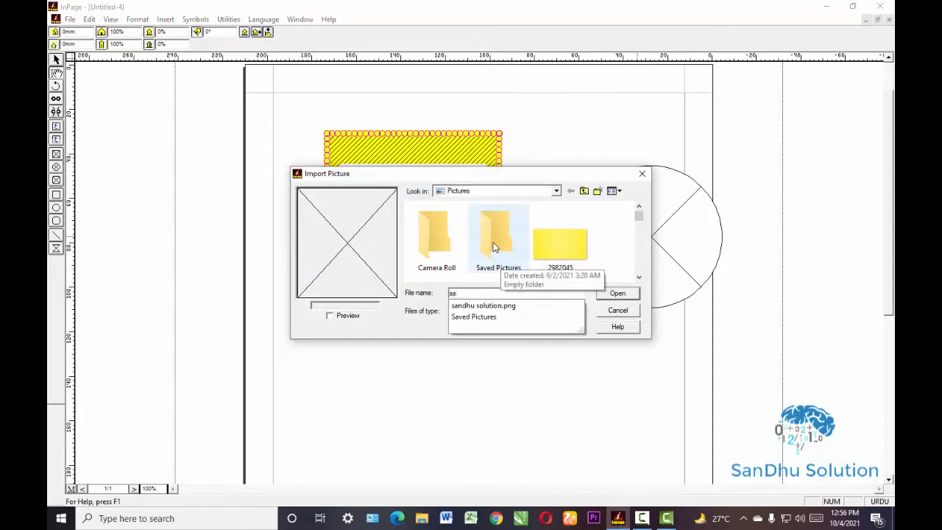
pyautogui.write('nd')
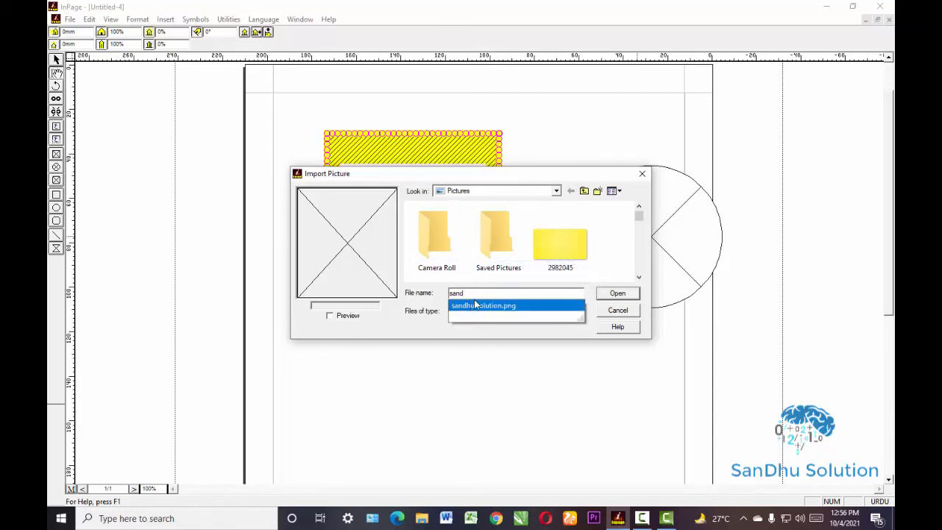
pyautogui.press('Return')
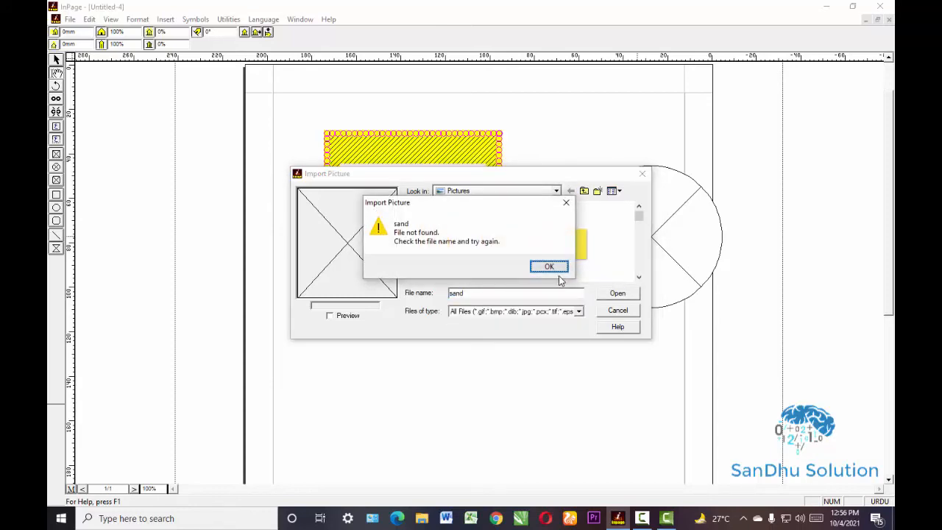
pyautogui.click(552, 267)
pyautogui.click(519, 292)
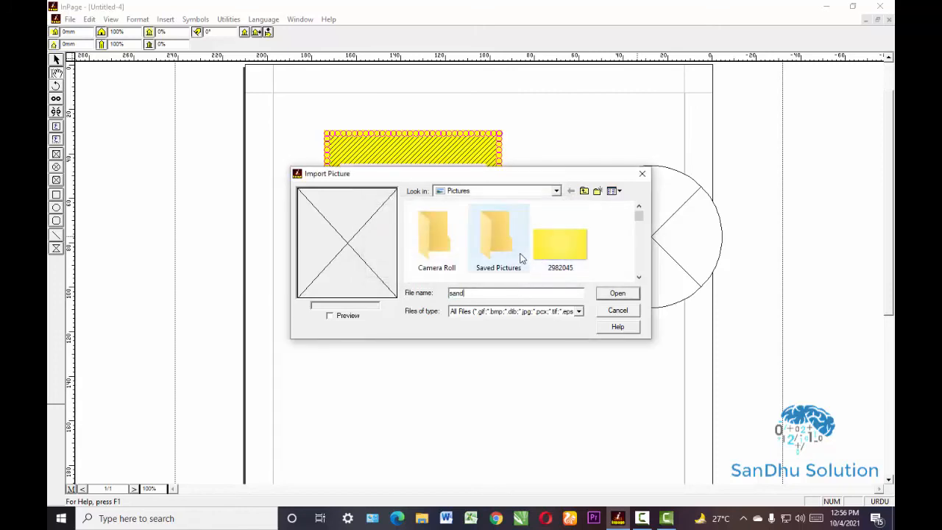
pyautogui.write('h')
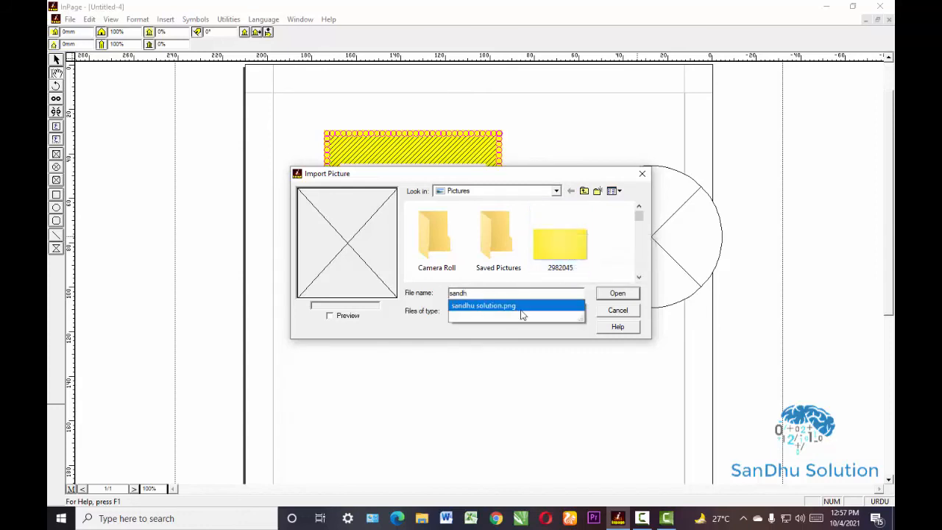
pyautogui.click(520, 312)
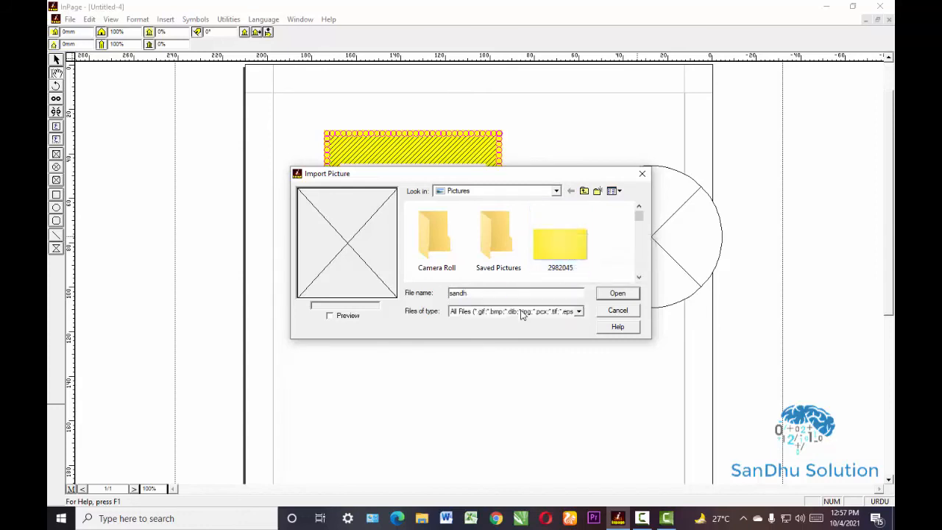
pyautogui.click(522, 312)
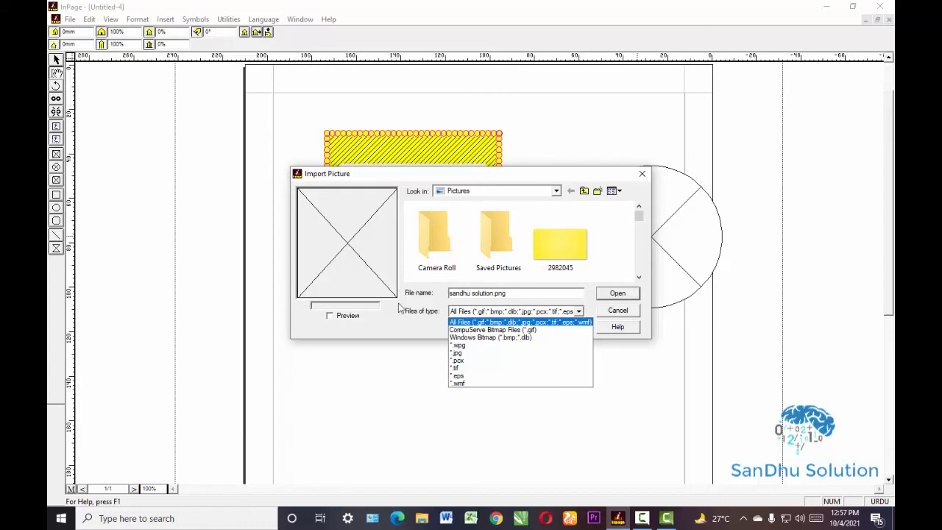
pyautogui.click(617, 291)
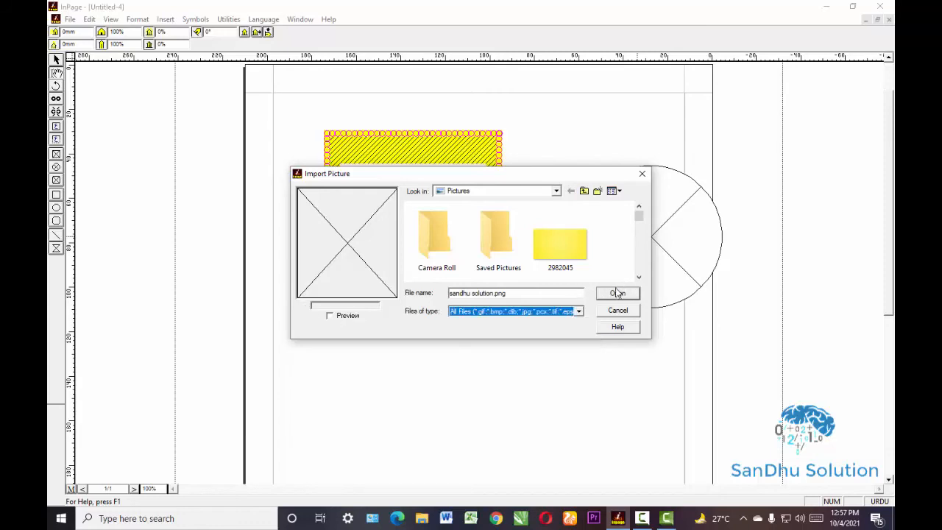
pyautogui.click(622, 295)
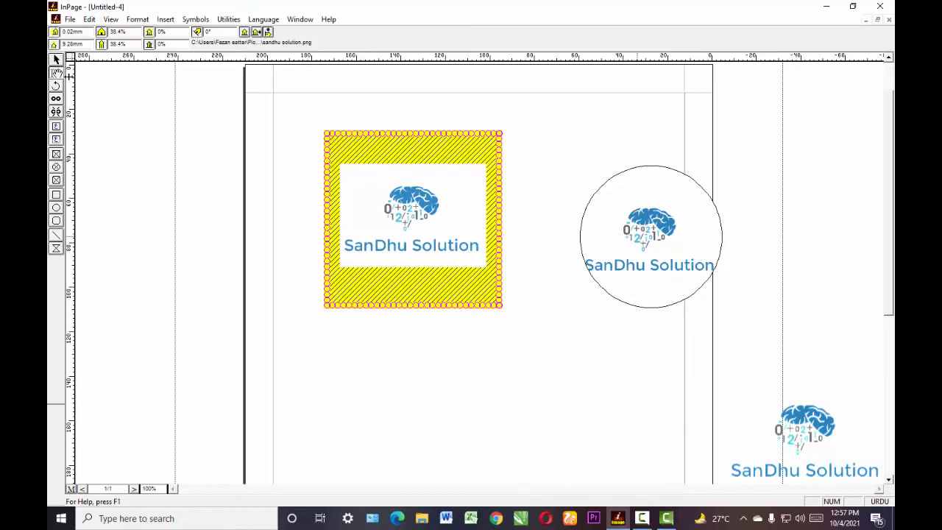
# Step: Select the circular frame as an object and enlarge it to about 82 by 82 mm
pyautogui.click(57, 60)
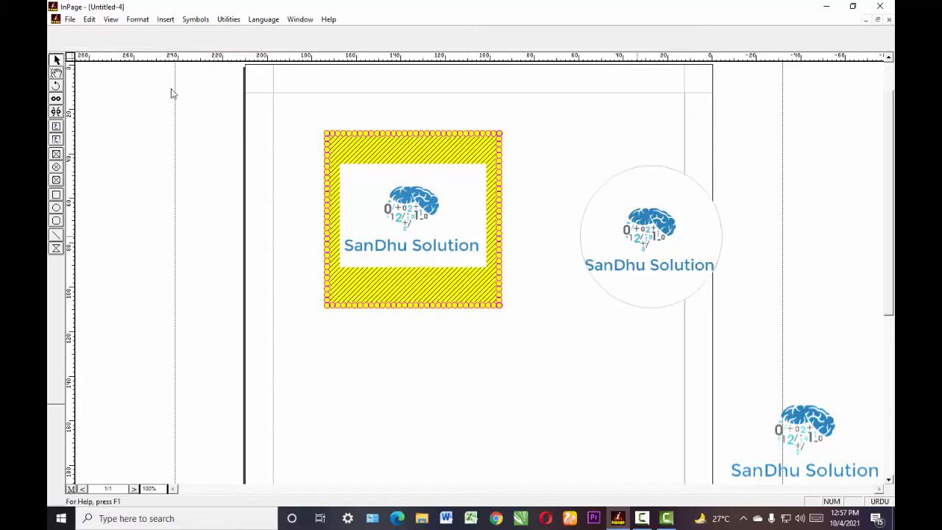
pyautogui.click(637, 194)
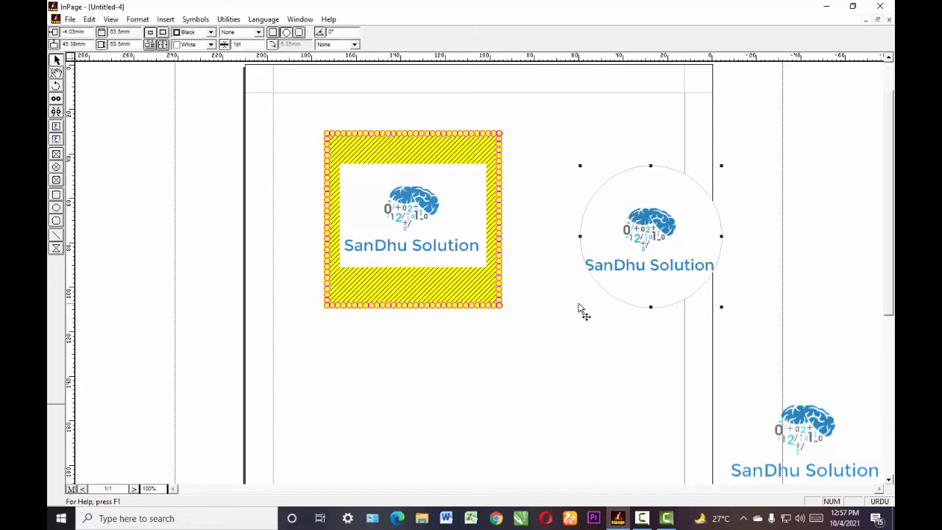
pyautogui.moveTo(579, 308); pyautogui.dragTo(538, 347)
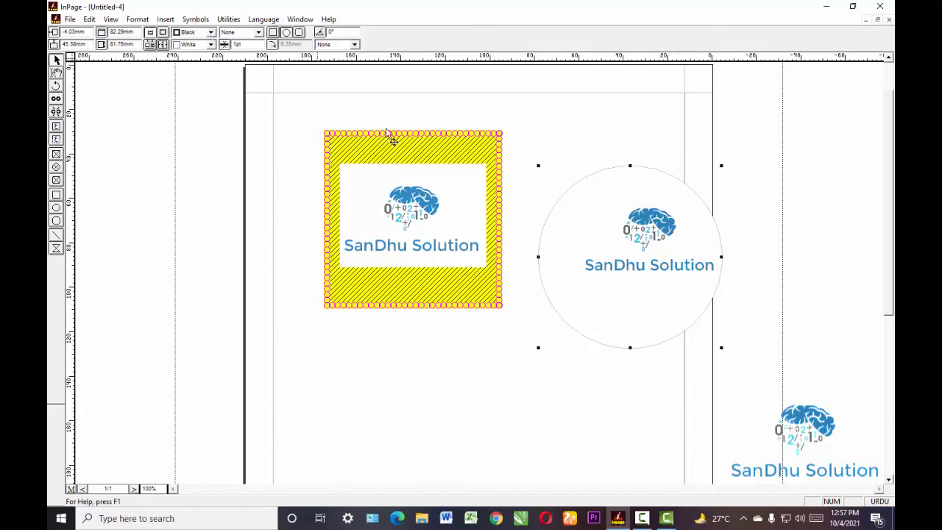
# Step: Set the circular frame's border colour to red and its border thickness to 10 pt
pyautogui.click(210, 33)
pyautogui.click(187, 69)
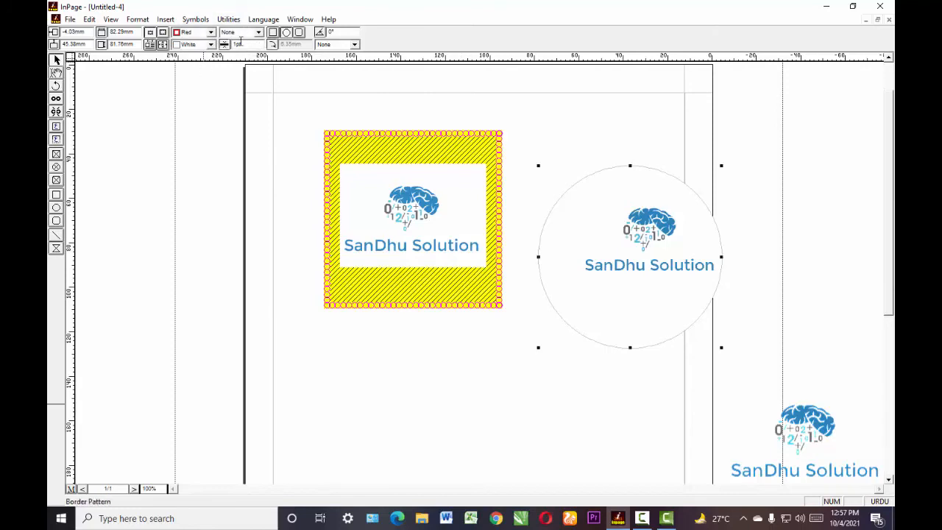
pyautogui.press('BackSpace')
pyautogui.press('BackSpace')
pyautogui.press('BackSpace')
pyautogui.write('10pt')
# Step: Browse the border patterns and apply the row of small dots to the circular frame
pyautogui.click(252, 33)
pyautogui.scroll(-5, 247, 68)
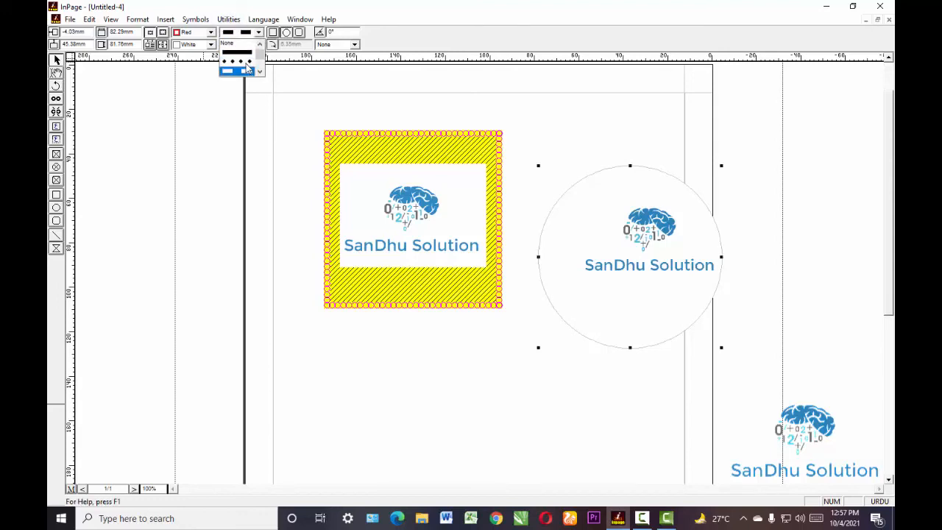
pyautogui.scroll(-2, 248, 68)
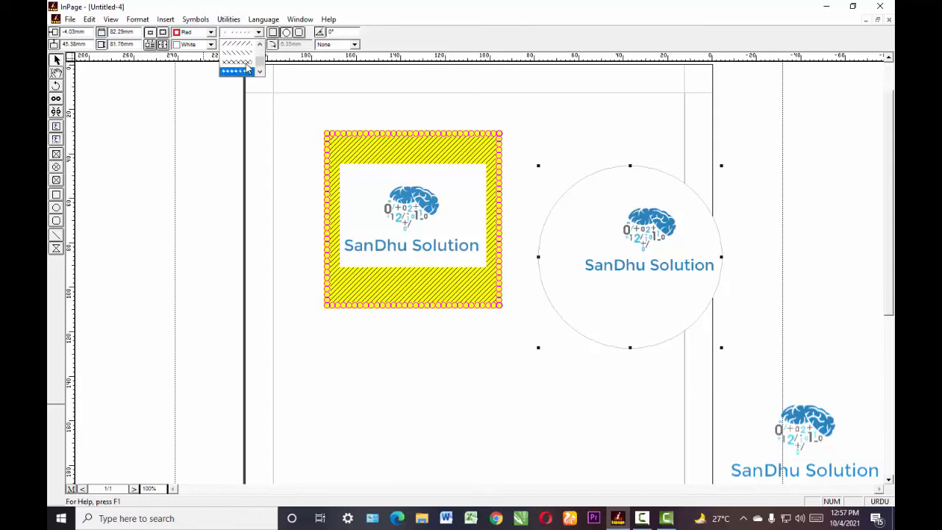
pyautogui.click(247, 69)
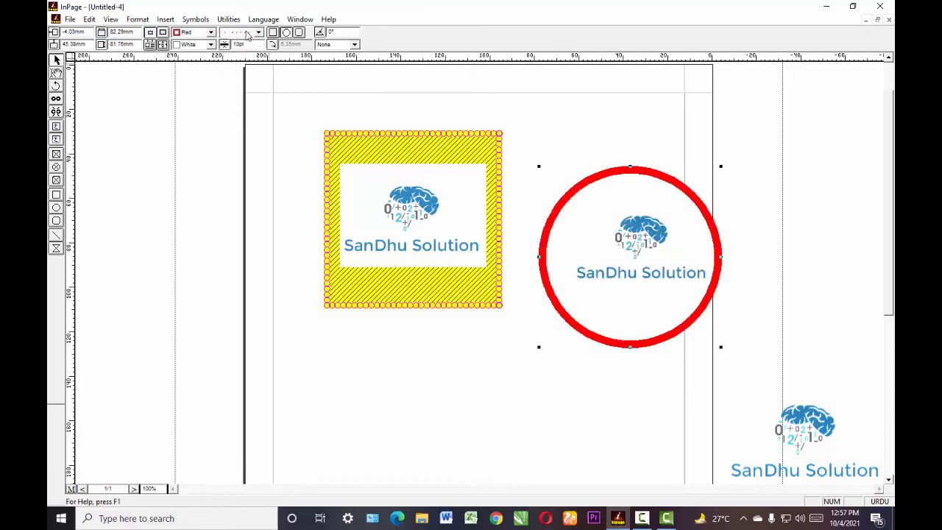
# Step: Set the circular frame's border thickness to 5 pt and its border pattern to backward-slanting strokes
pyautogui.write('5')
pyautogui.press('Return')
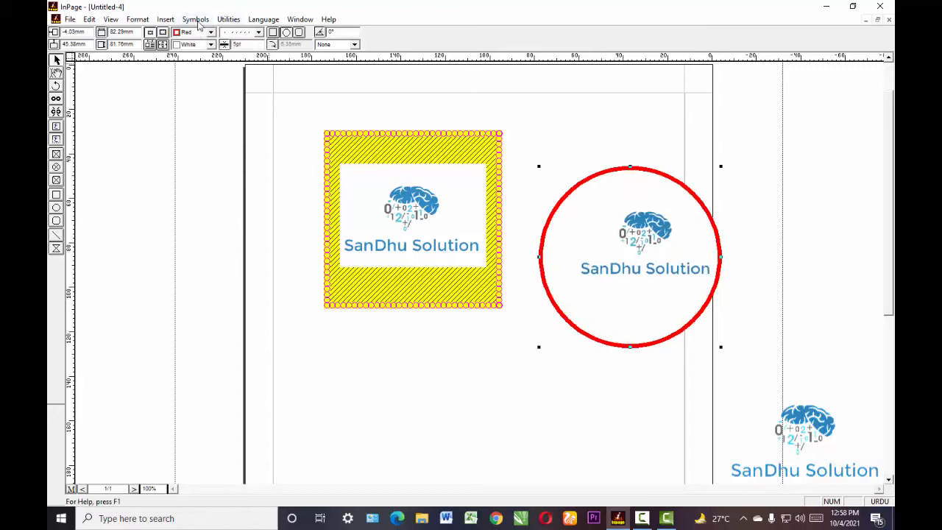
pyautogui.click(259, 32)
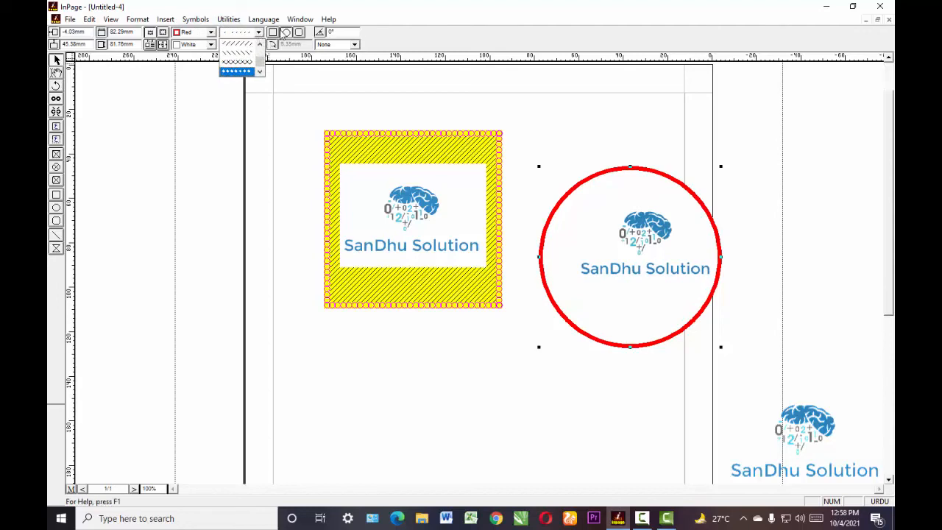
pyautogui.press('Up')
pyautogui.press('Return')
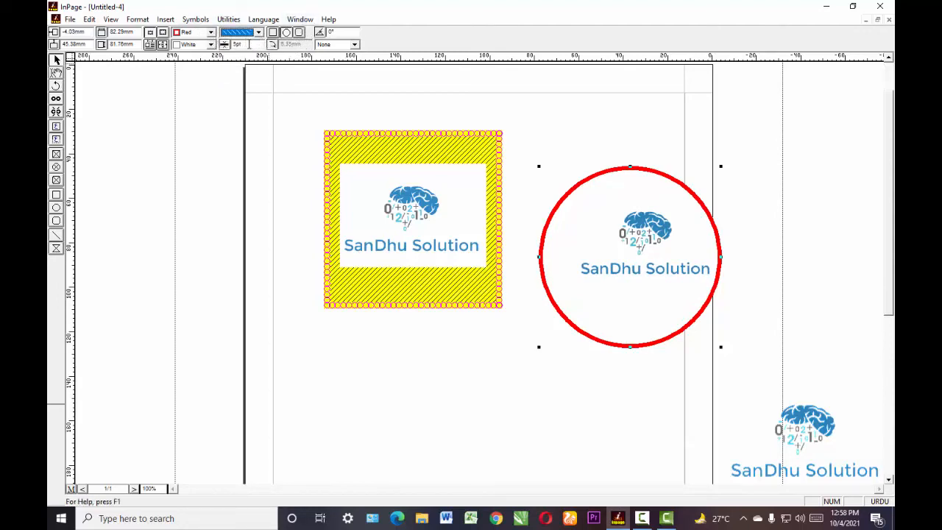
# Step: Reduce the circular frame's border thickness to 2 pt
pyautogui.click(248, 44)
pyautogui.press('BackSpace')
pyautogui.press('BackSpace')
pyautogui.press('BackSpace')
pyautogui.write('2')
pyautogui.press('Return')
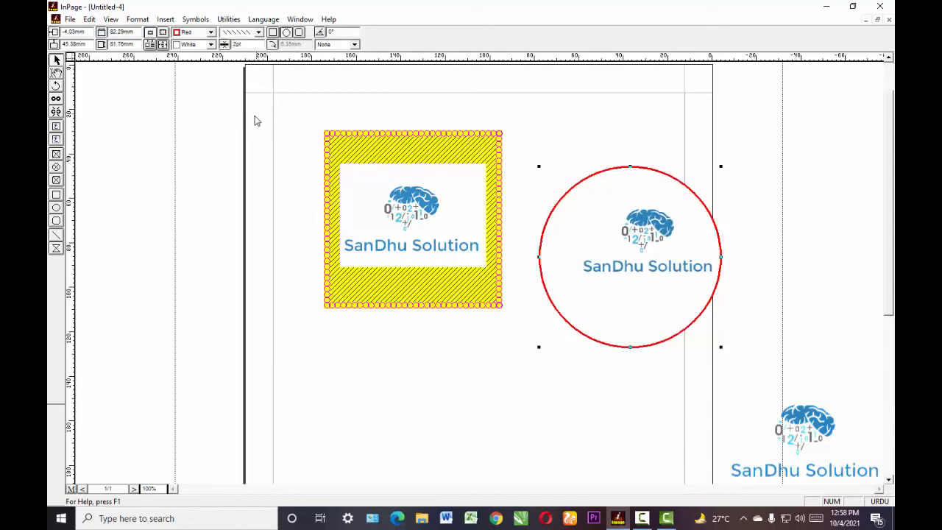
# Step: Apply the row-of-circles border pattern to the circular frame and set the border thickness to 8 pt
pyautogui.click(258, 33)
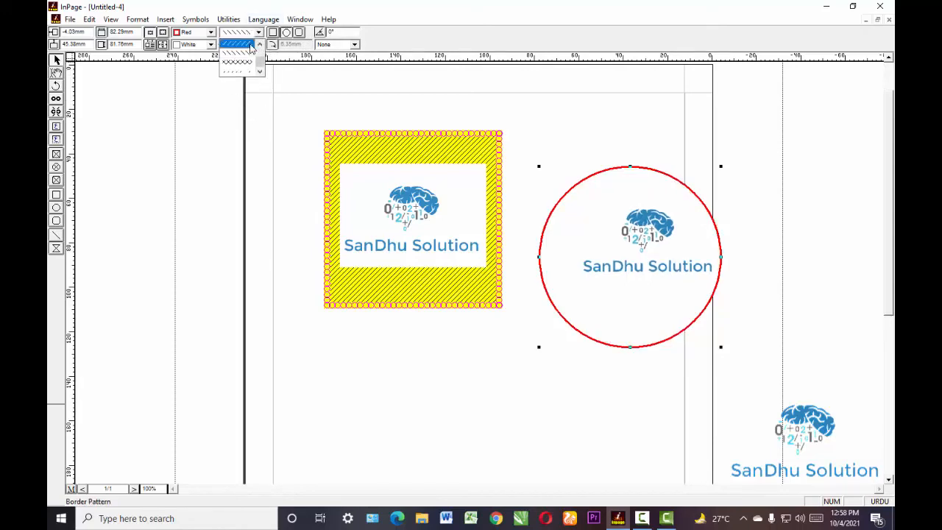
pyautogui.press('Up')
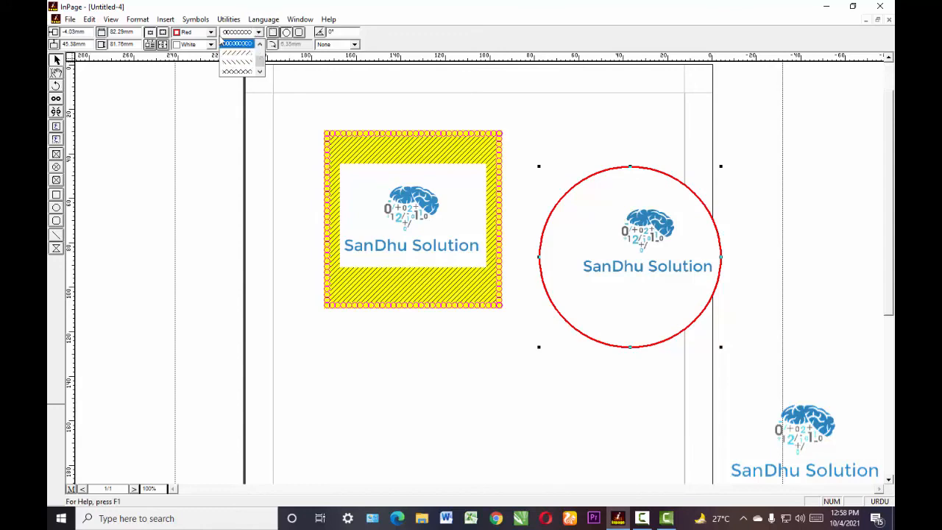
pyautogui.press('Up')
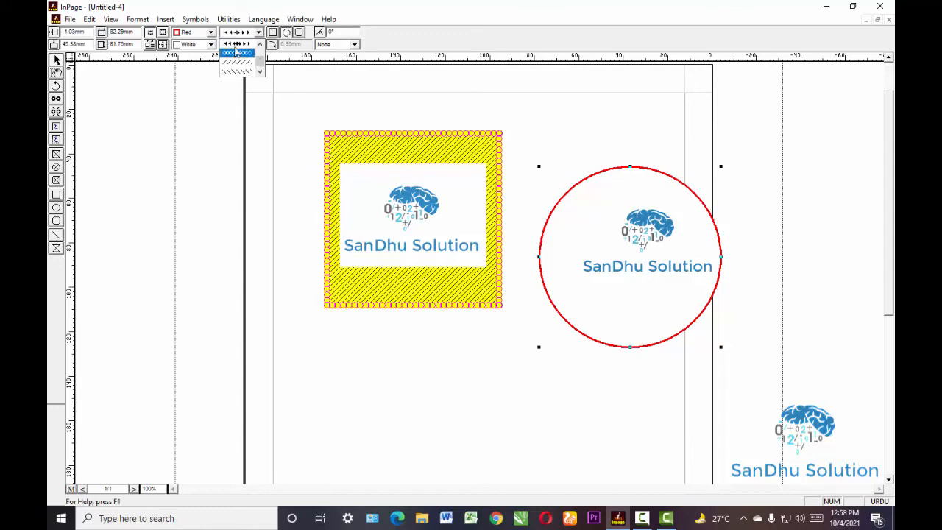
pyautogui.click(247, 52)
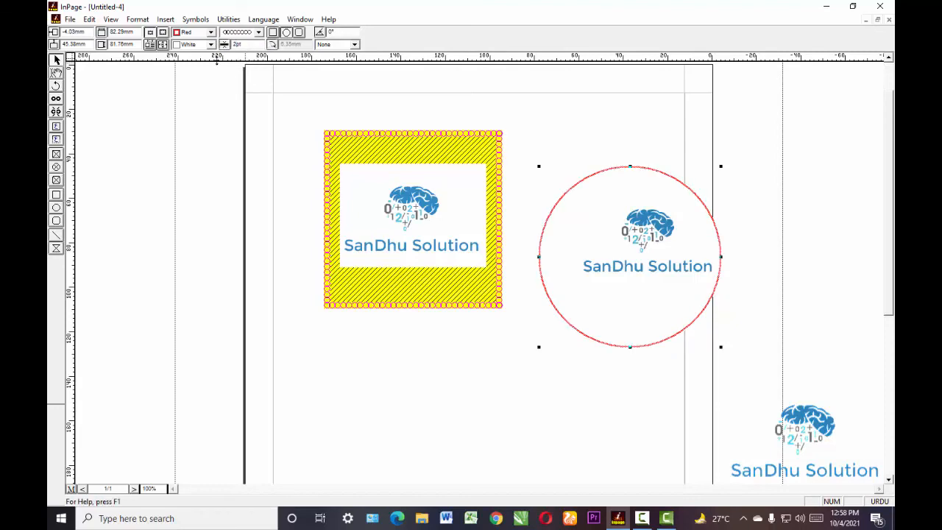
pyautogui.write('8')
pyautogui.press('Return')
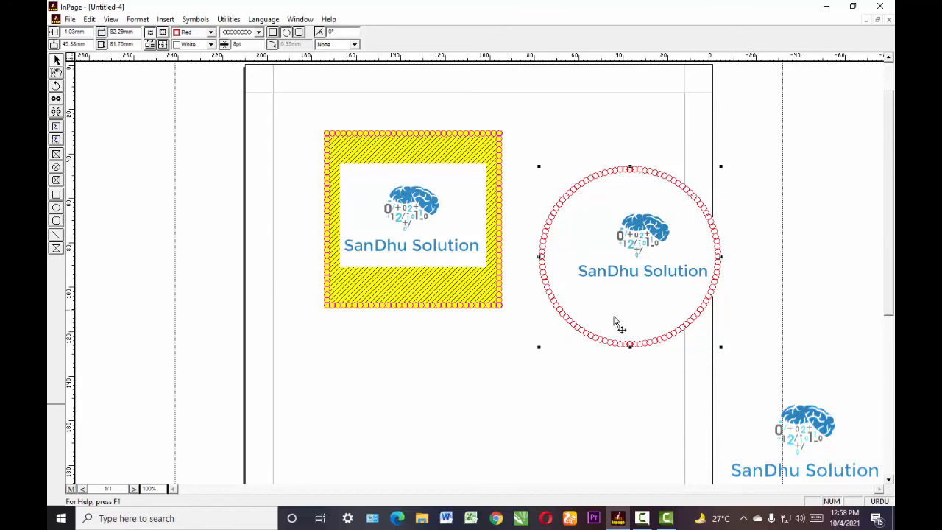
# Step: Fill the circular frame with yellow and apply the vertical-line hatch pattern
pyautogui.click(211, 44)
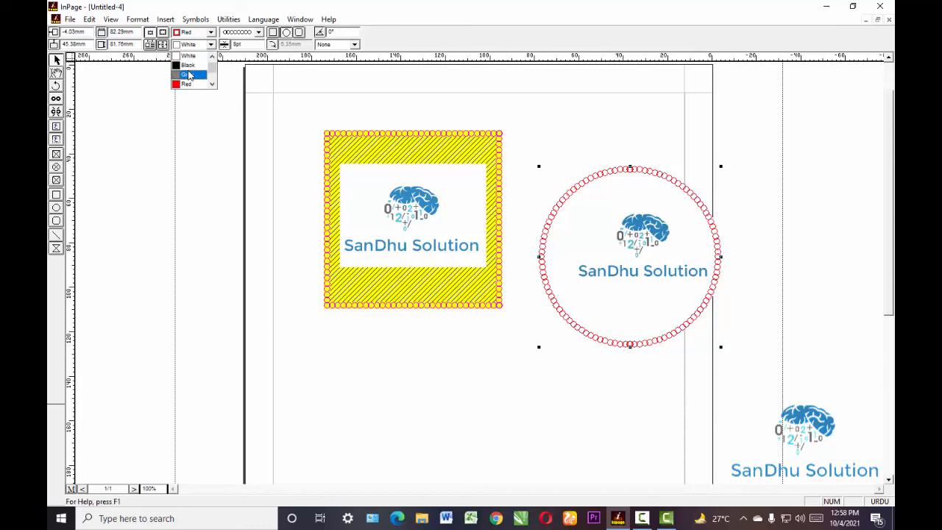
pyautogui.scroll(-4, 189, 76)
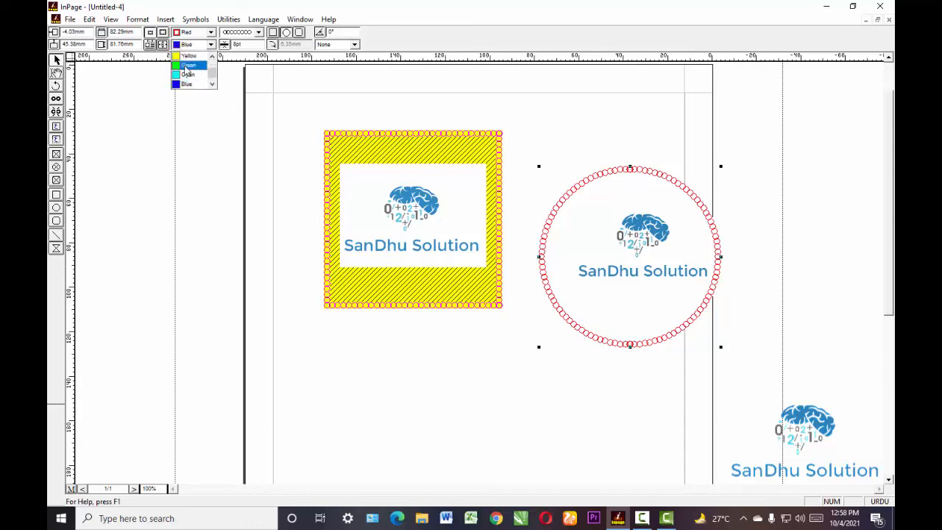
pyautogui.click(189, 56)
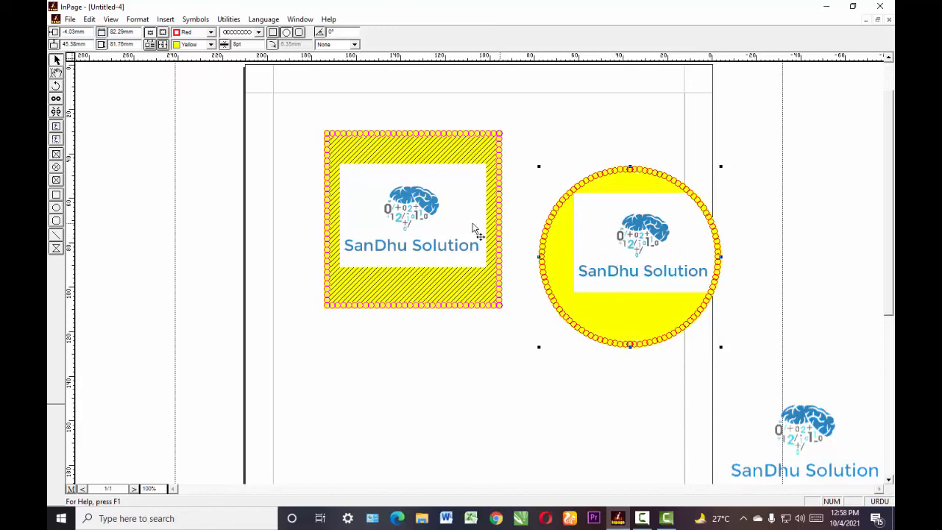
pyautogui.click(355, 45)
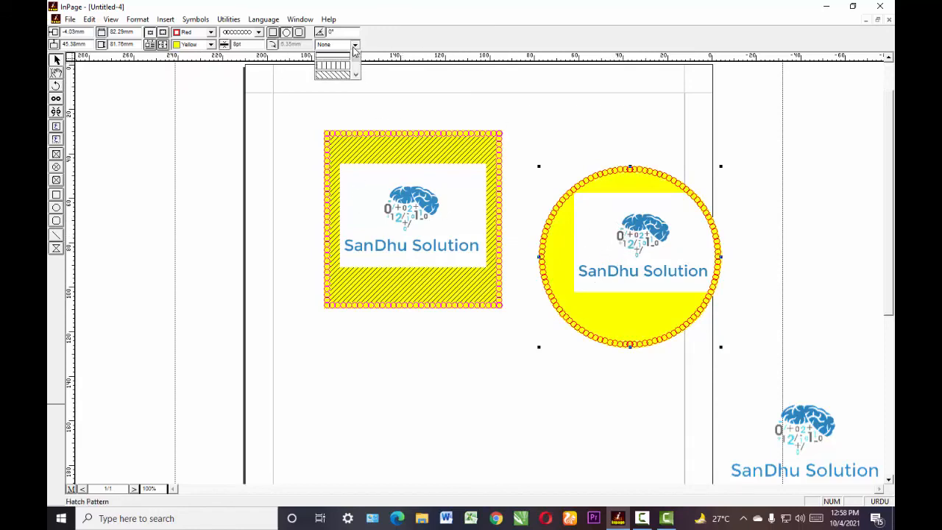
pyautogui.click(335, 75)
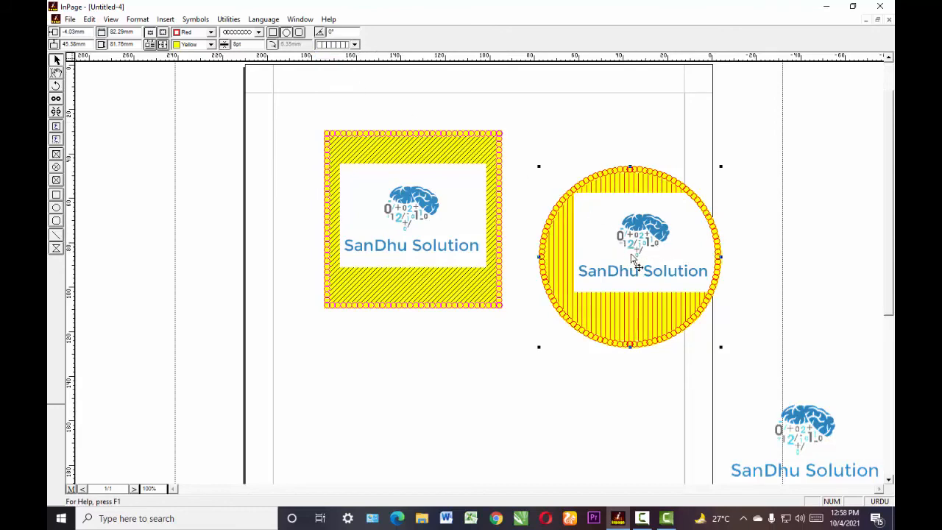
# Step: Move the circular frame fully inside the page and reposition the logo at the centre of the frame
pyautogui.moveTo(638, 252); pyautogui.dragTo(608, 265)
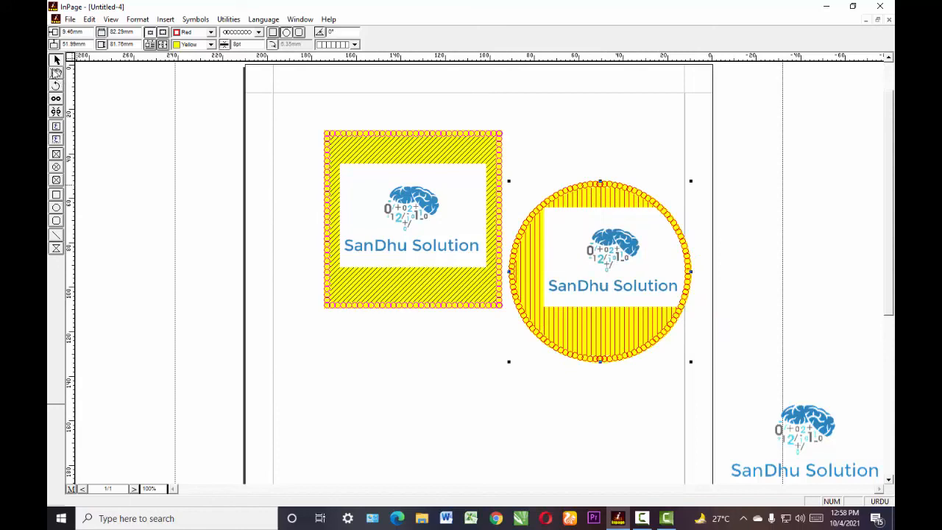
pyautogui.click(56, 73)
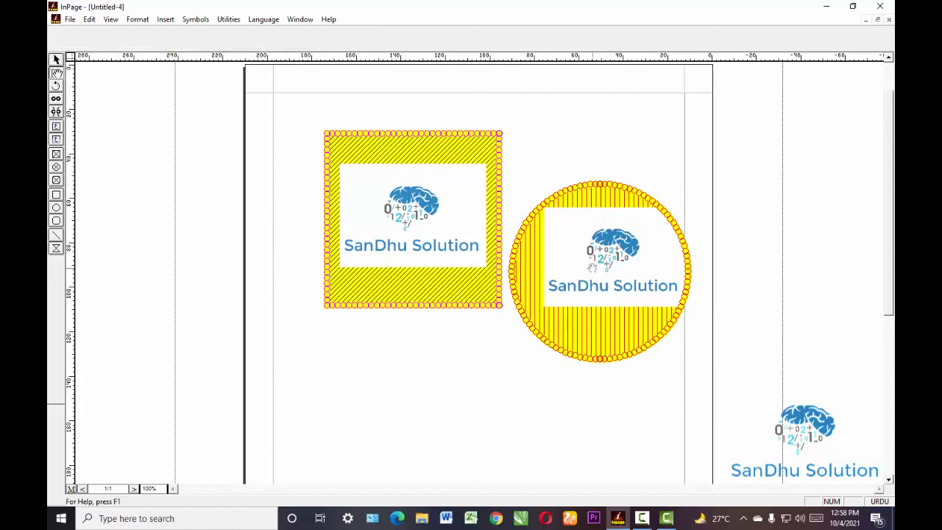
pyautogui.moveTo(592, 267); pyautogui.dragTo(632, 271)
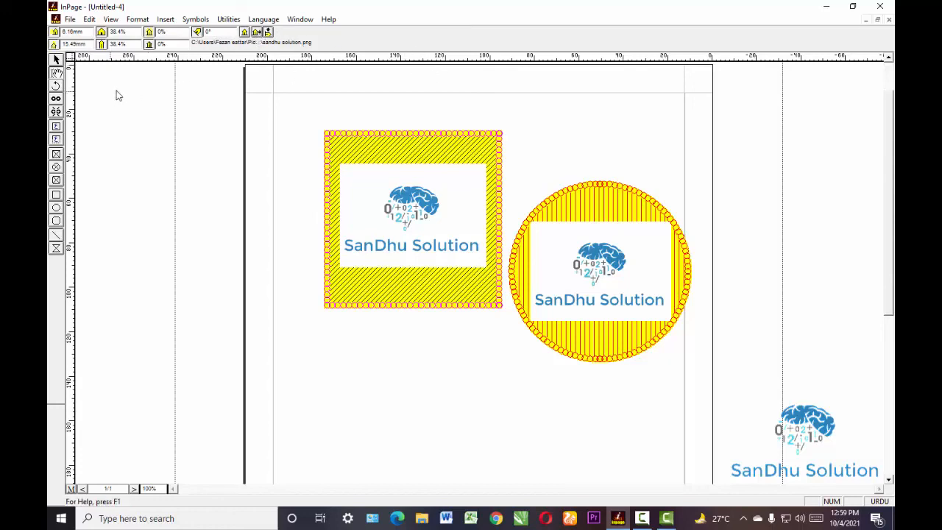
# Step: Draw a rounded-corner picture frame about 54 by 54 mm below the square frame and import "sandhu solution.png" into it
pyautogui.click(56, 180)
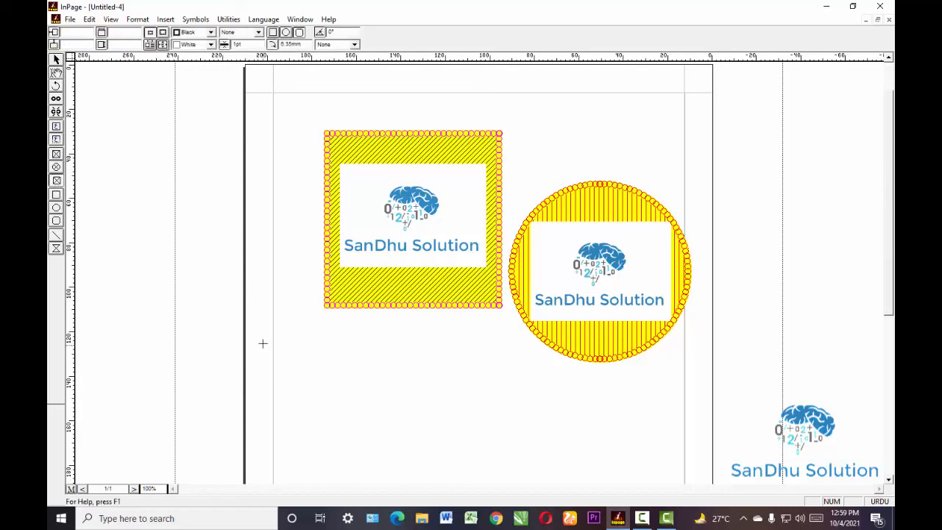
pyautogui.moveTo(277, 340); pyautogui.dragTo(437, 464)
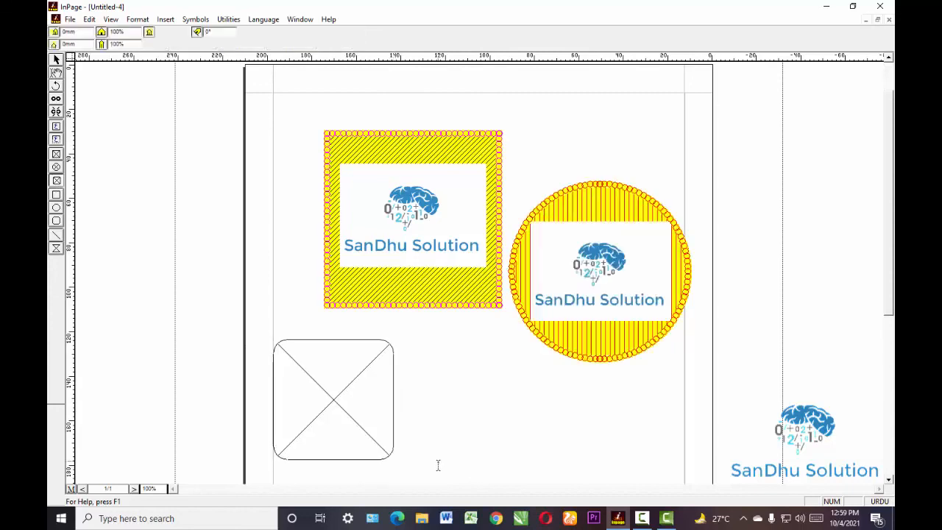
pyautogui.doubleClick(315, 392)
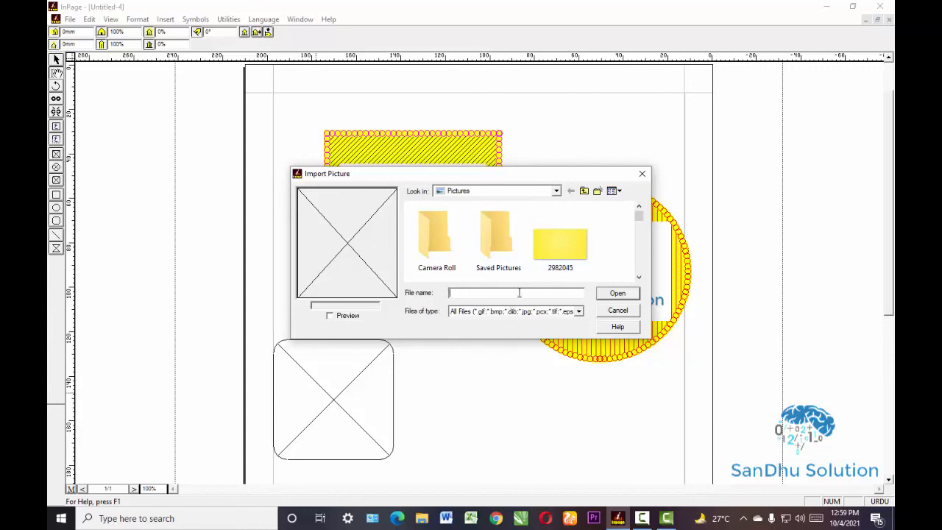
pyautogui.write('sa')
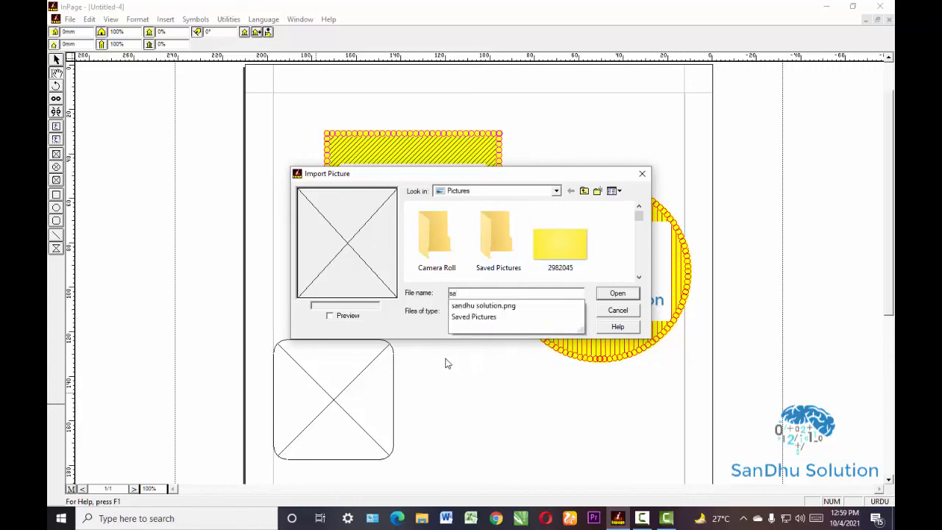
pyautogui.write('ndhu')
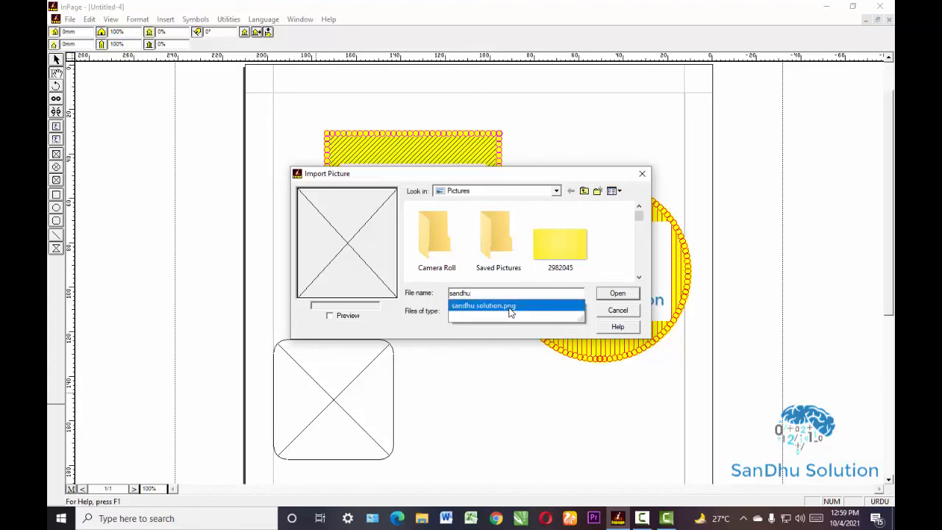
pyautogui.click(510, 306)
pyautogui.click(614, 294)
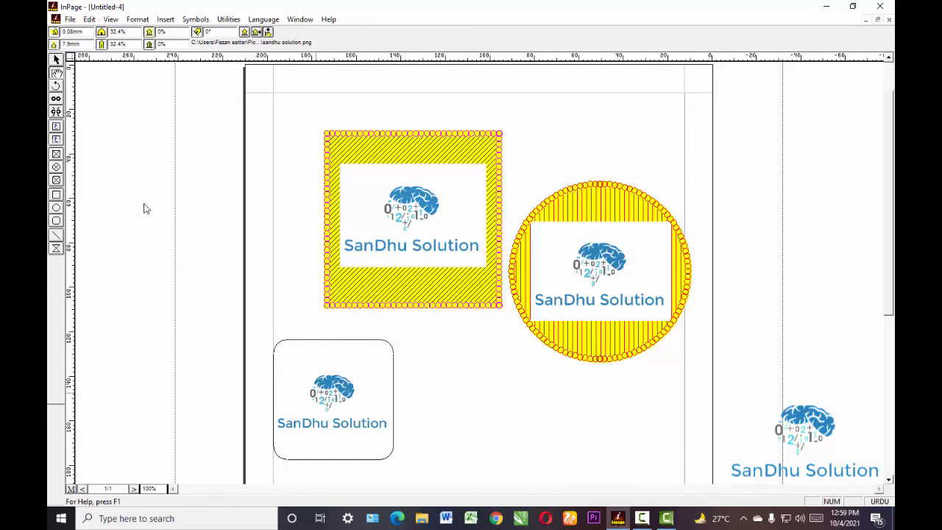
# Step: Select the rounded frame as an object, apply the row-of-diamonds border pattern and set the border thickness to 5 pt
pyautogui.click(56, 60)
pyautogui.click(328, 388)
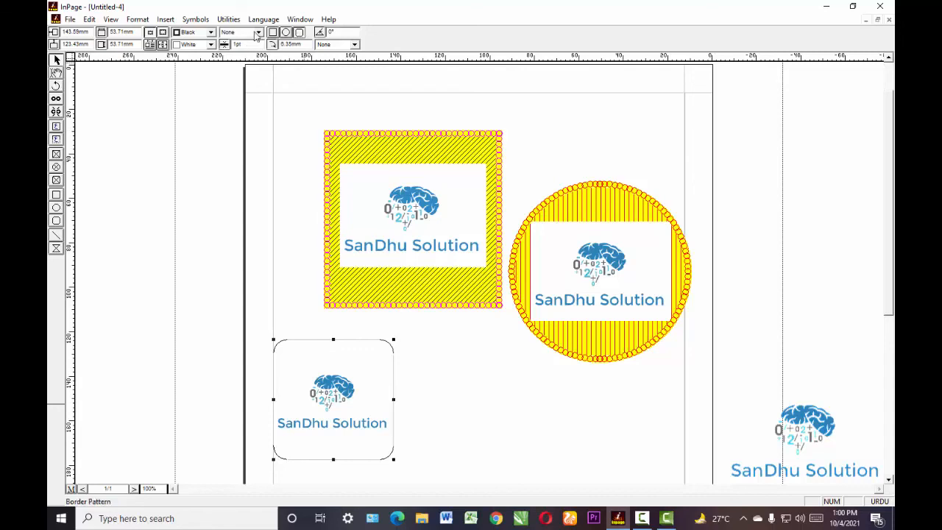
pyautogui.click(257, 33)
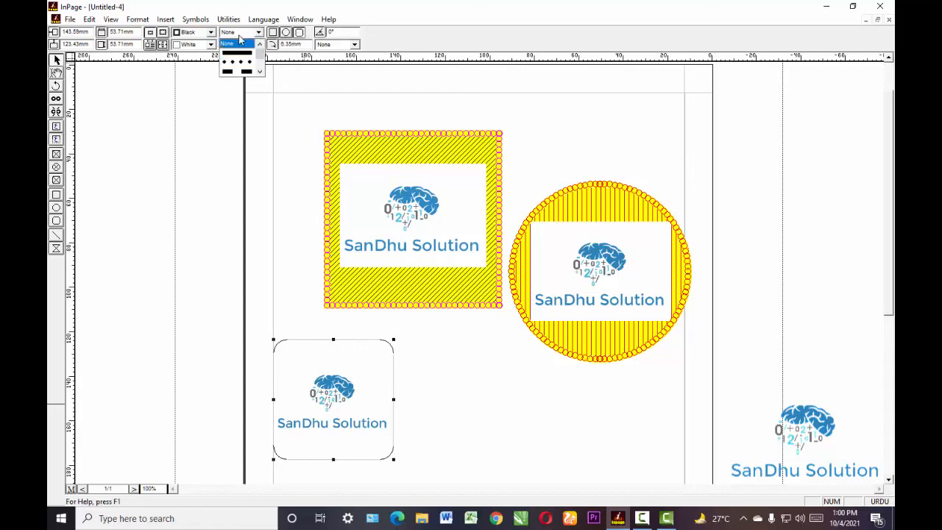
pyautogui.click(240, 63)
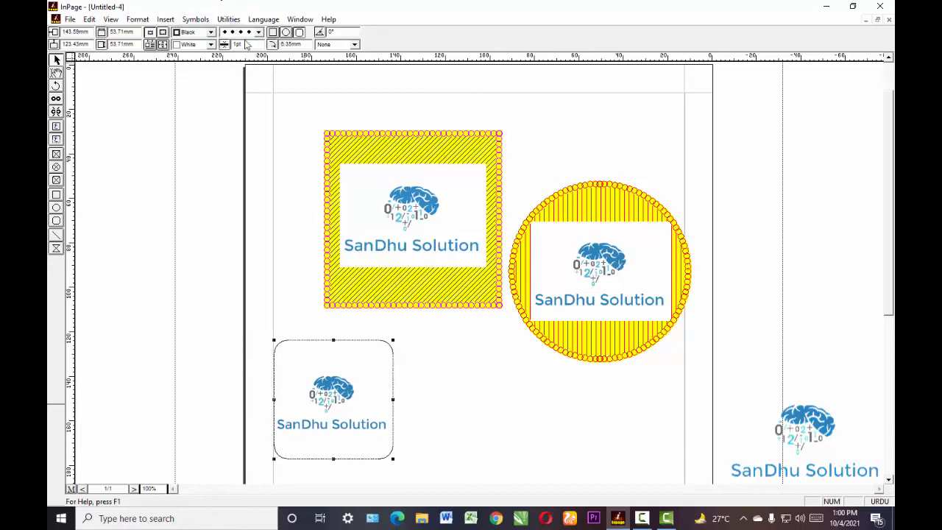
pyautogui.click(247, 44)
pyautogui.press('BackSpace')
pyautogui.press('BackSpace')
pyautogui.press('BackSpace')
pyautogui.write('5')
pyautogui.press('Return')
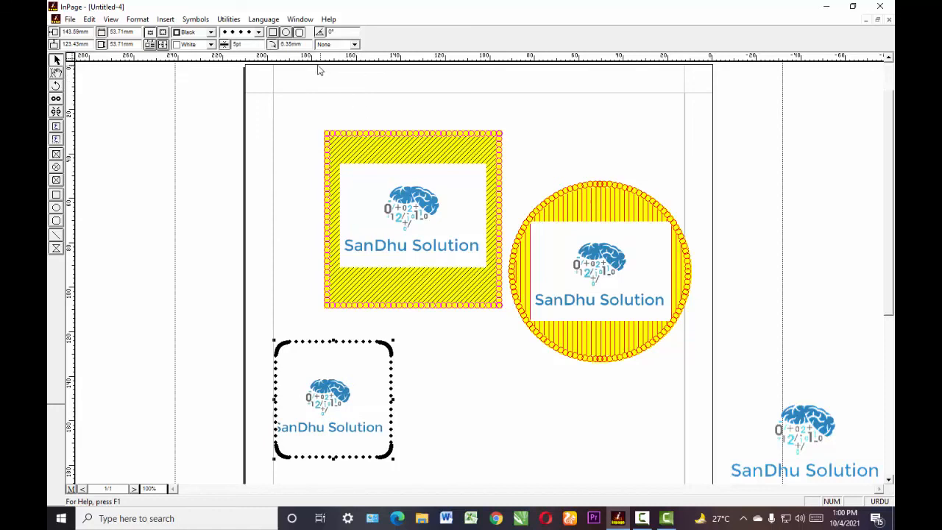